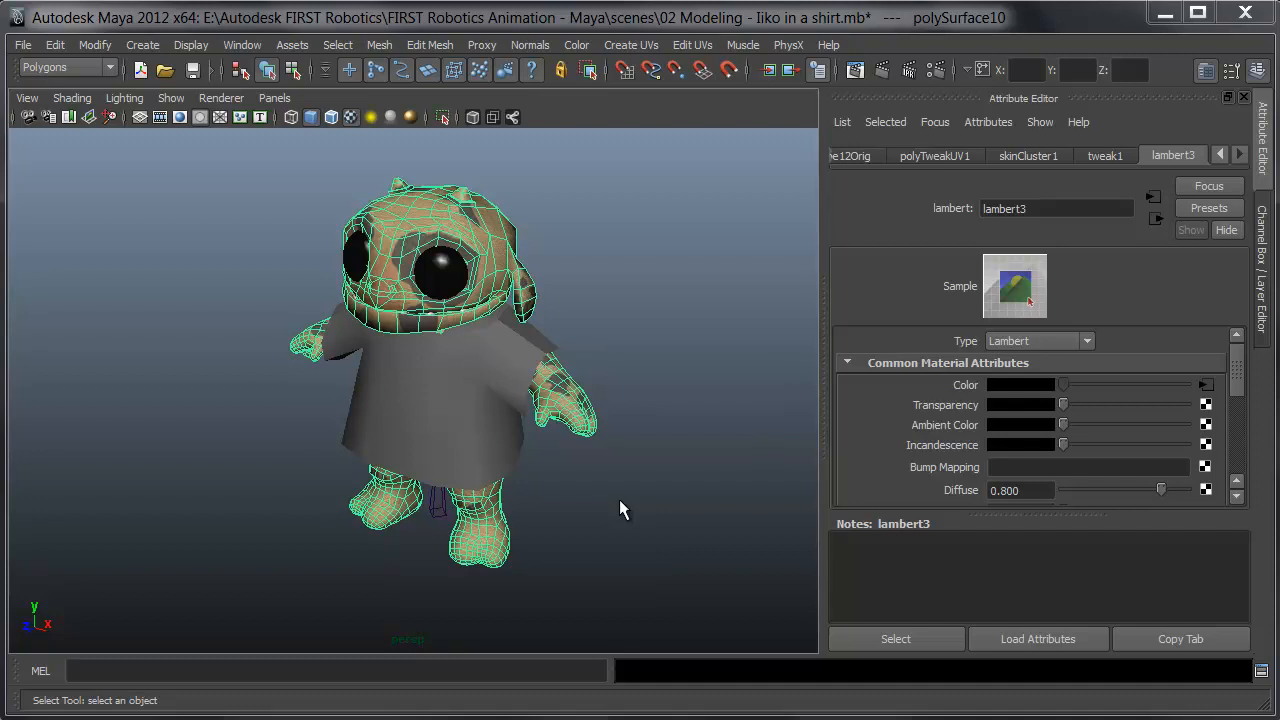
Step: Send the selected character mesh from Maya to Mudbox as a new scene
left_click_drag(600, 506, 626, 461, "alt")
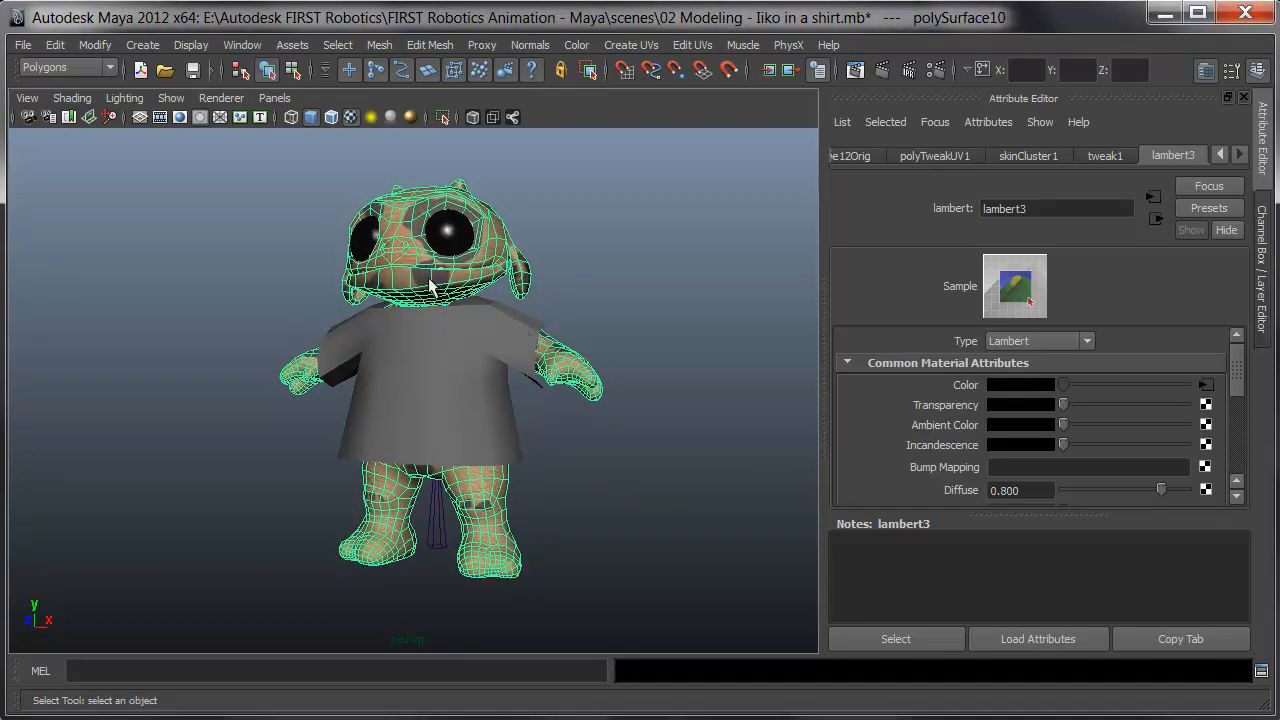
left_click(20, 46)
mouse_move(113, 266)
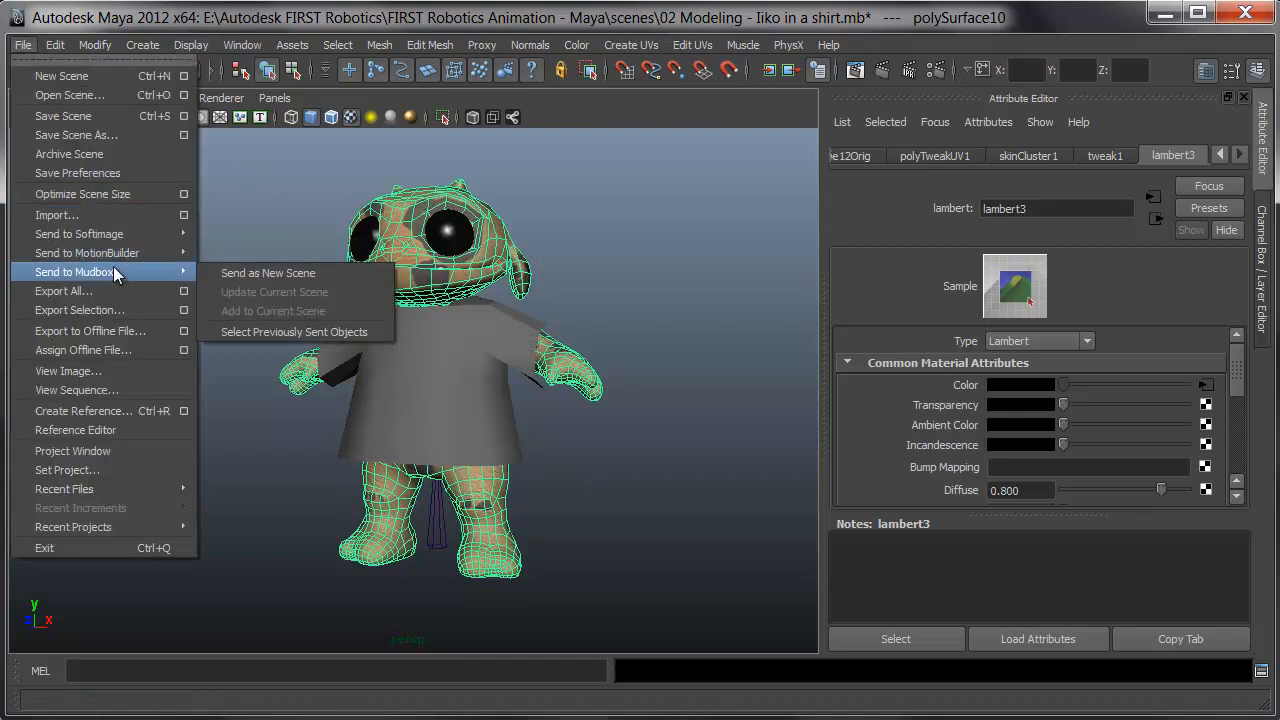
left_click(254, 272)
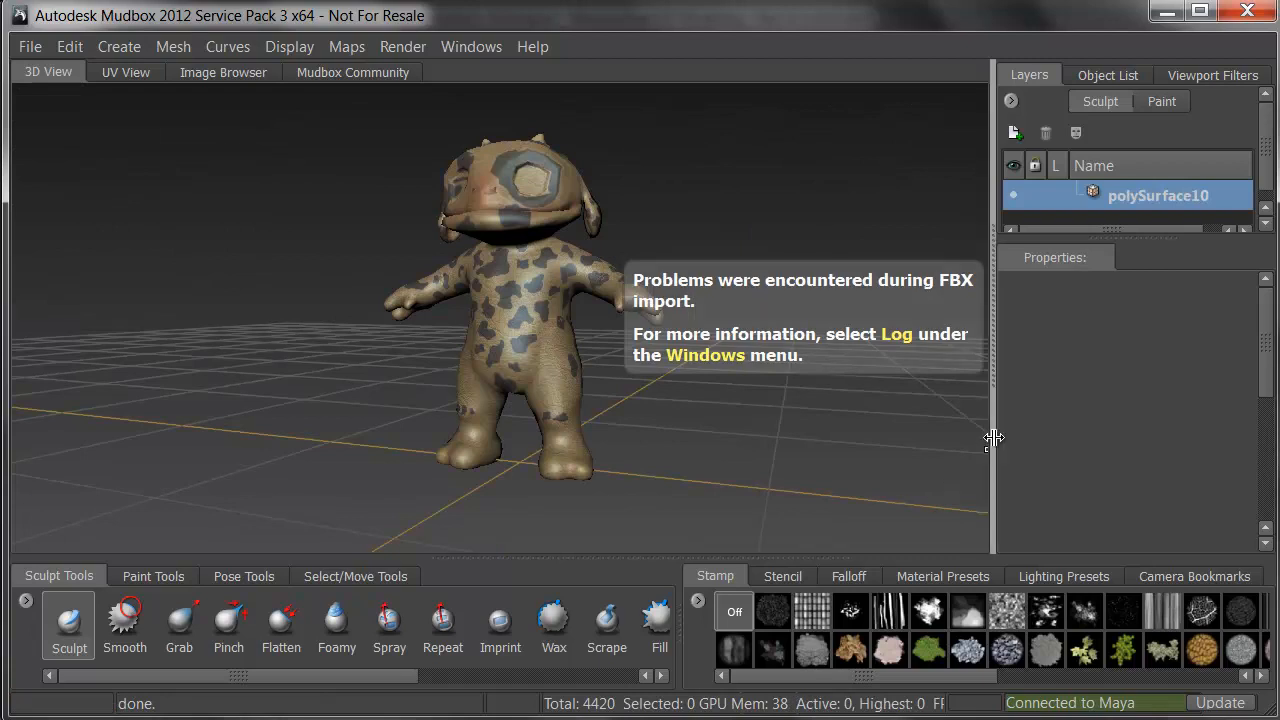
left_click_drag(662, 398, 698, 333, "alt")
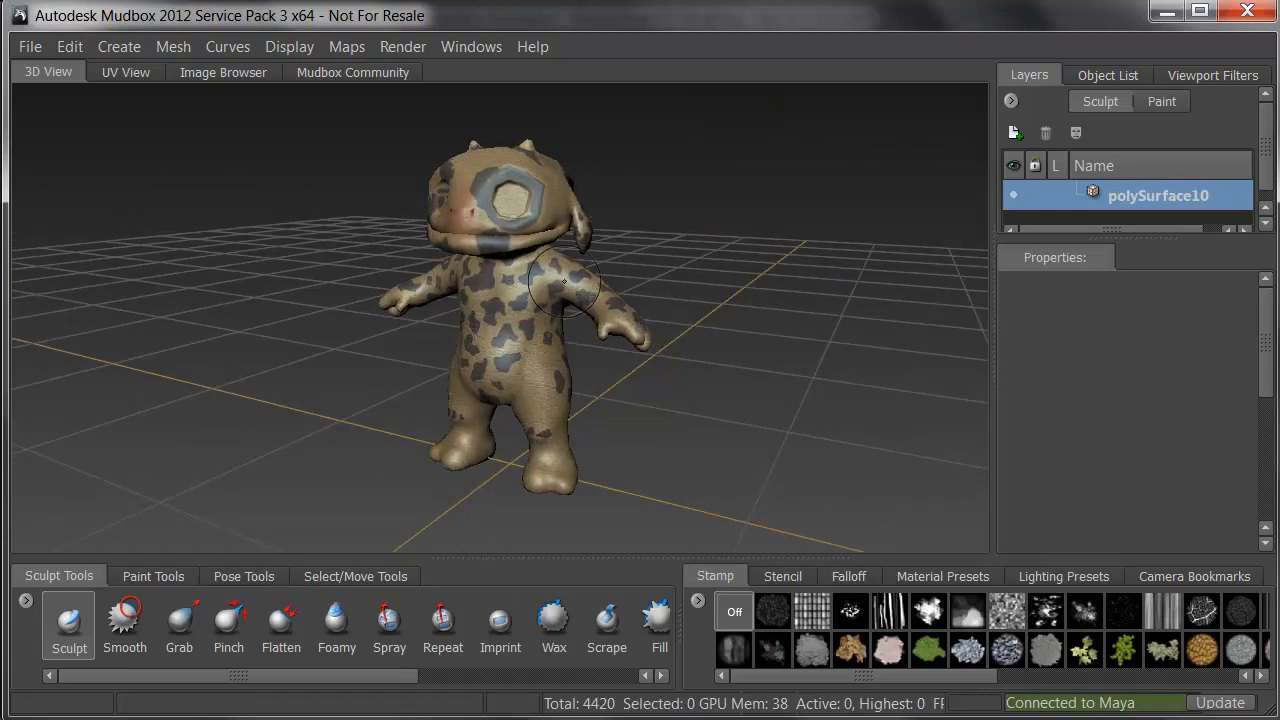
Step: Enlarge the layer list and activate the Paint Brush so the character's paint layers are shown
left_click_drag(1143, 238, 1129, 340)
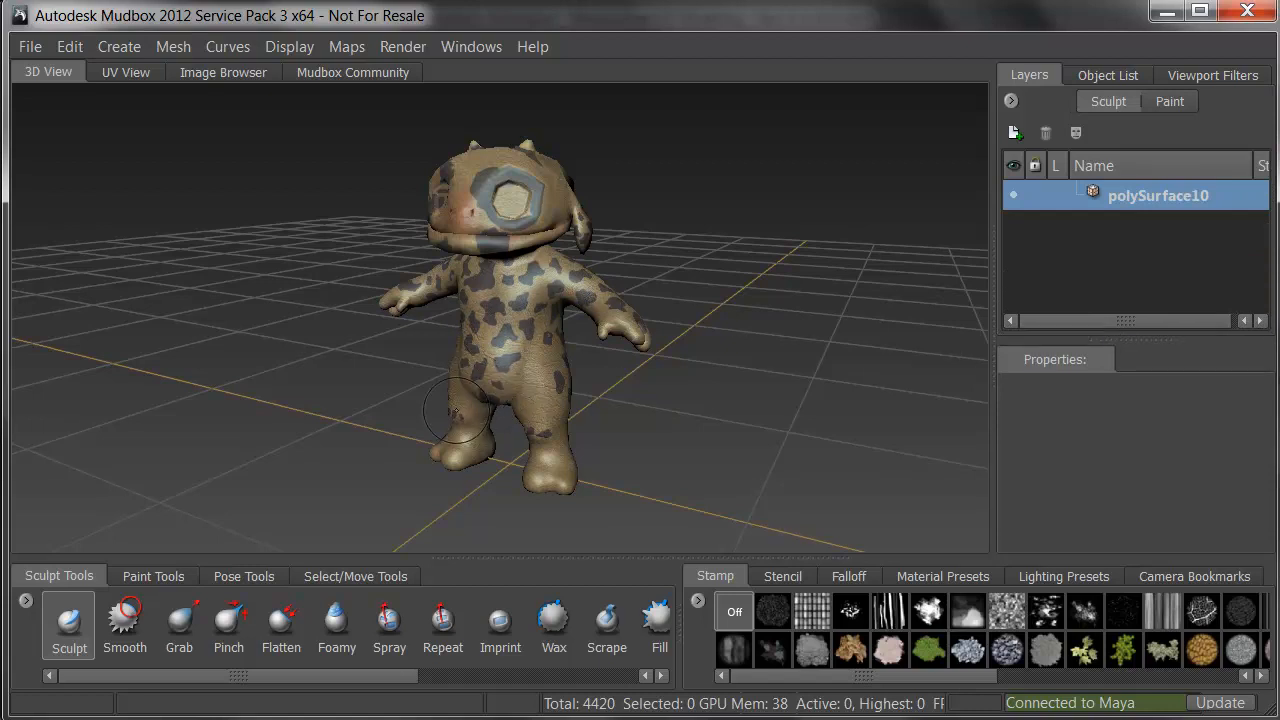
left_click_drag(386, 378, 330, 468, "alt")
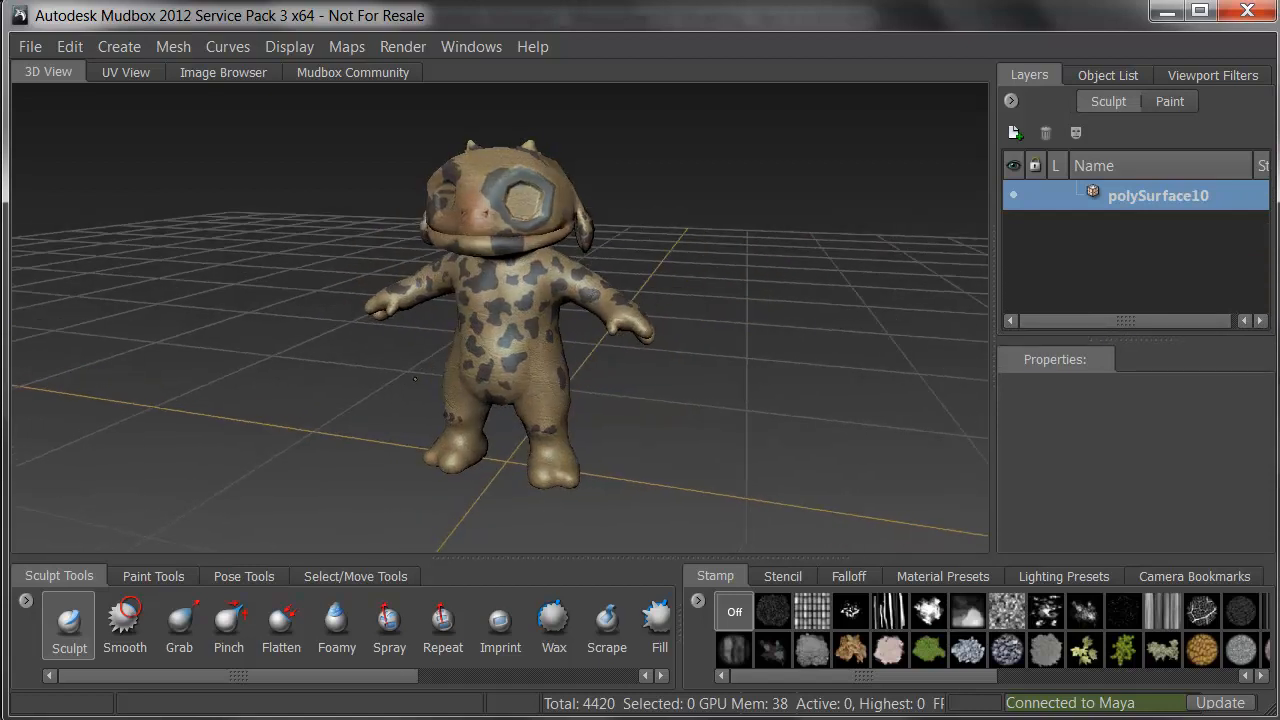
left_click(138, 576)
left_click(83, 620)
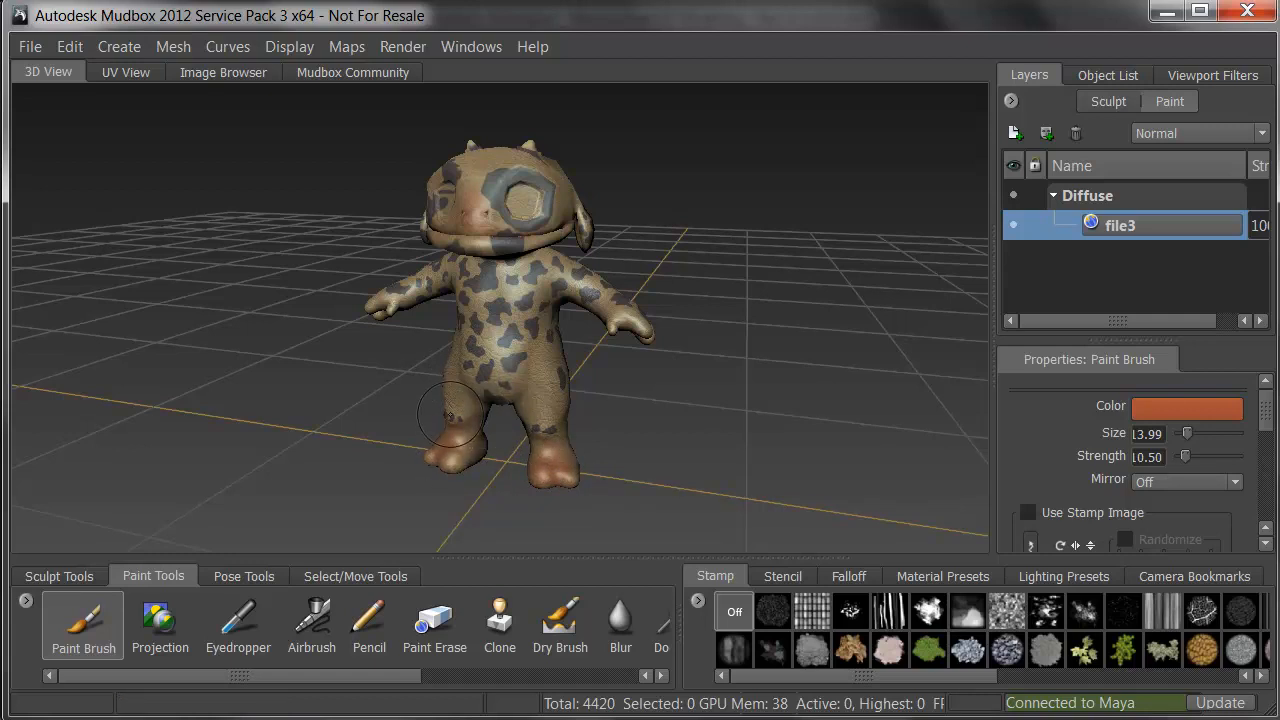
left_click_drag(682, 326, 776, 340, "alt")
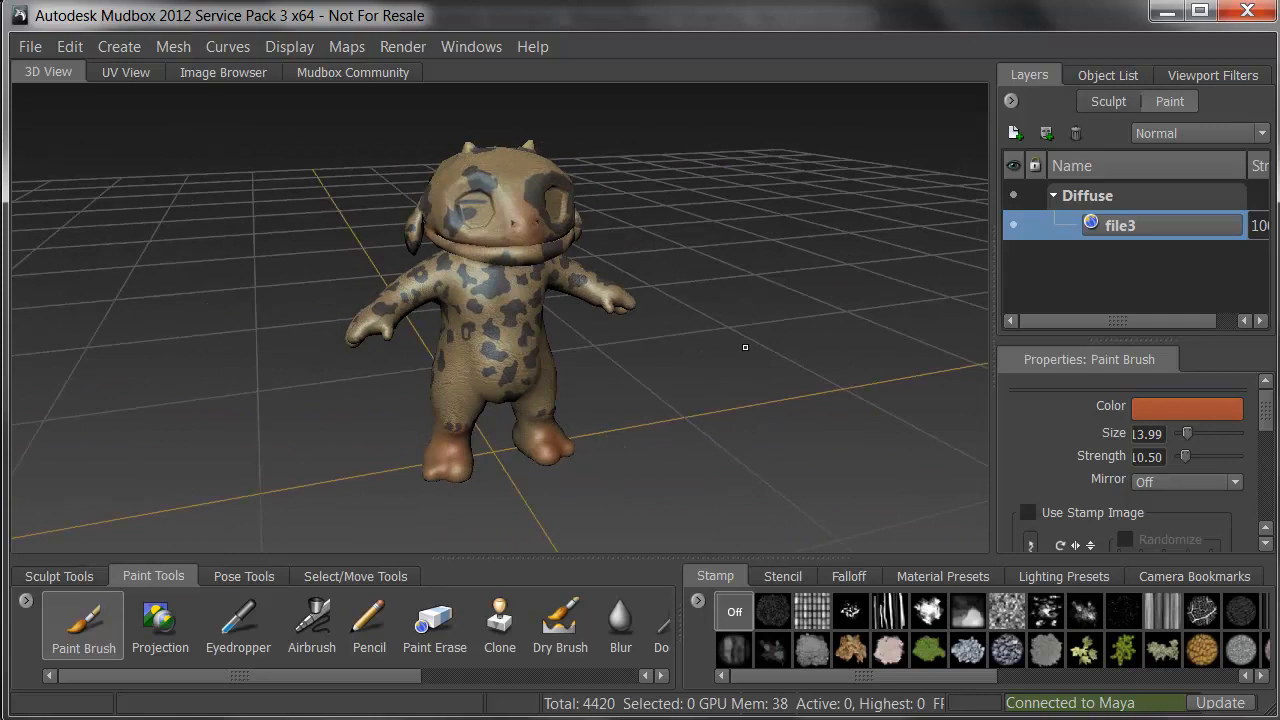
Step: Delete the file3 paint layer from the Diffuse channel
right_click(1162, 222)
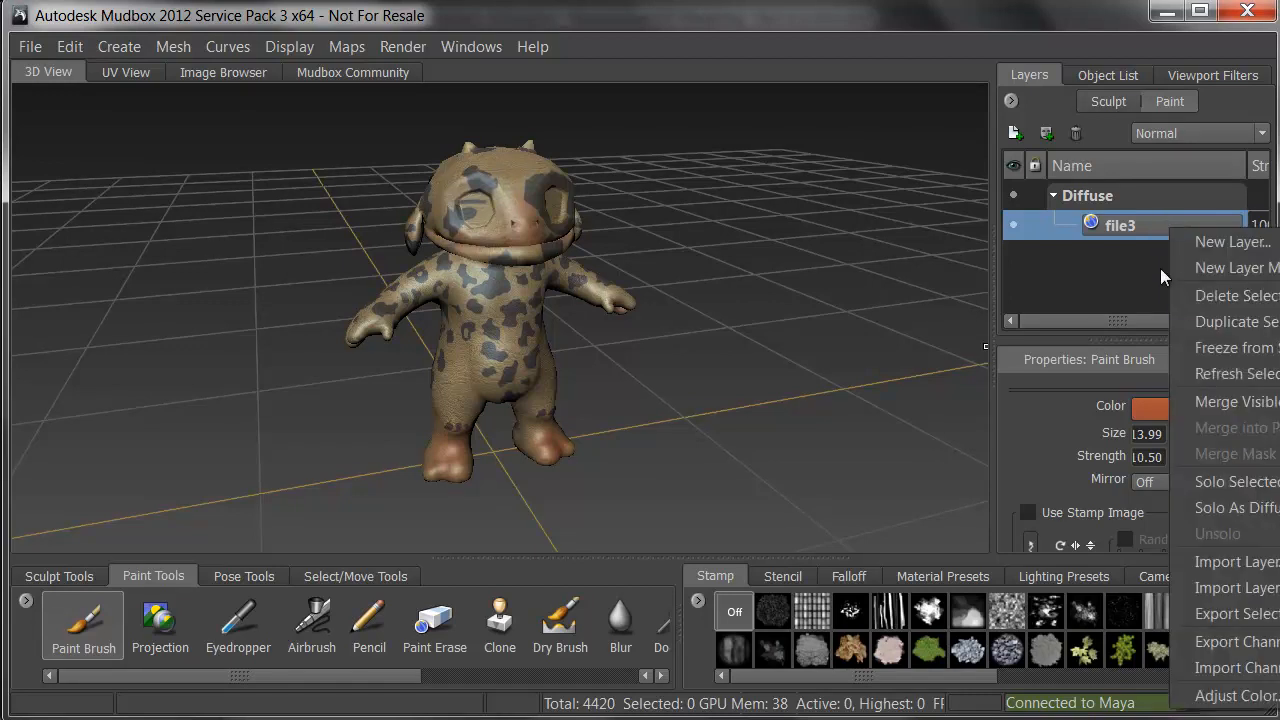
left_click(1186, 298)
left_click_drag(642, 466, 594, 331, "alt")
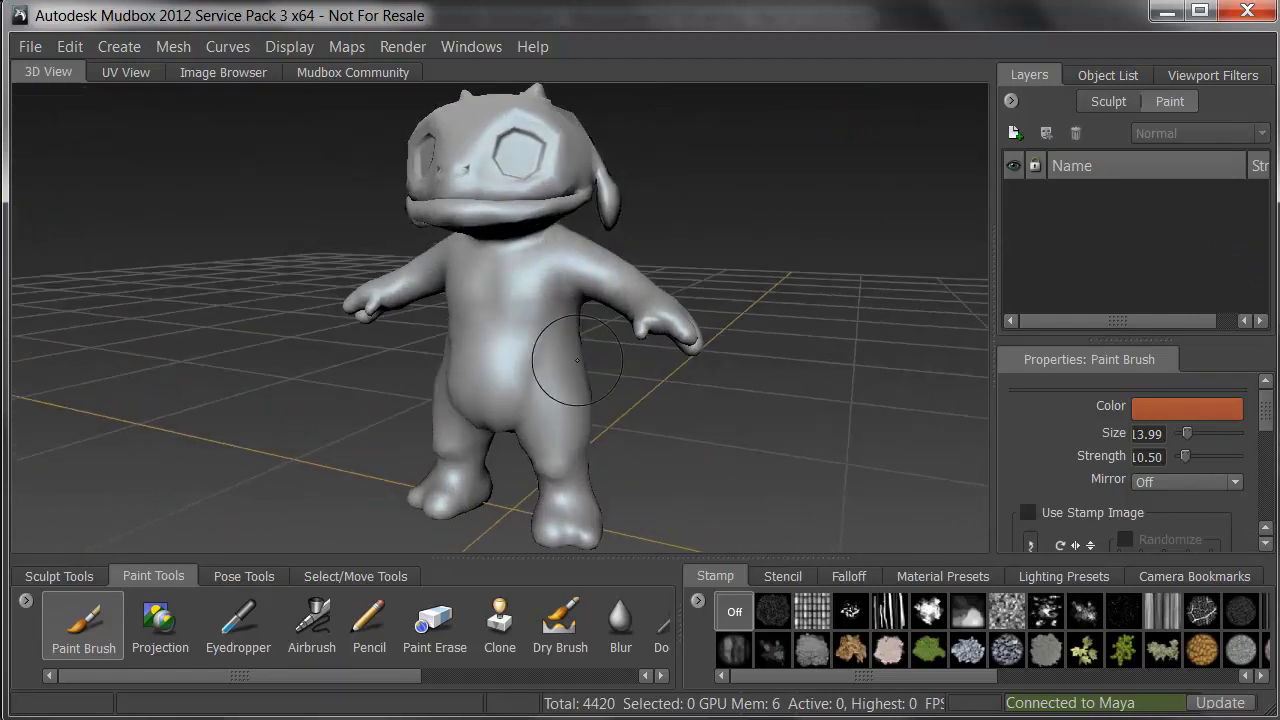
Step: Create Paint Layer 1 in the Diffuse channel at size 1024, saved as TIFF [8 bit, RGBA]
left_click(498, 315)
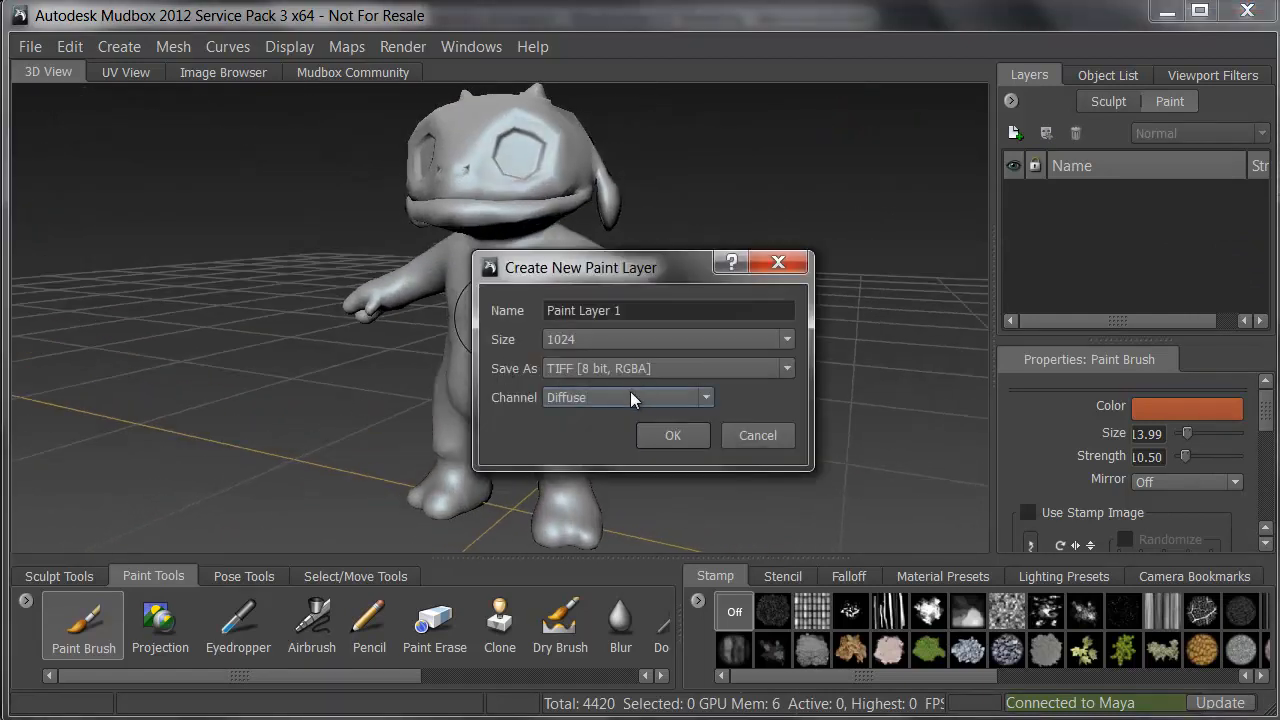
left_click_drag(637, 311, 395, 343)
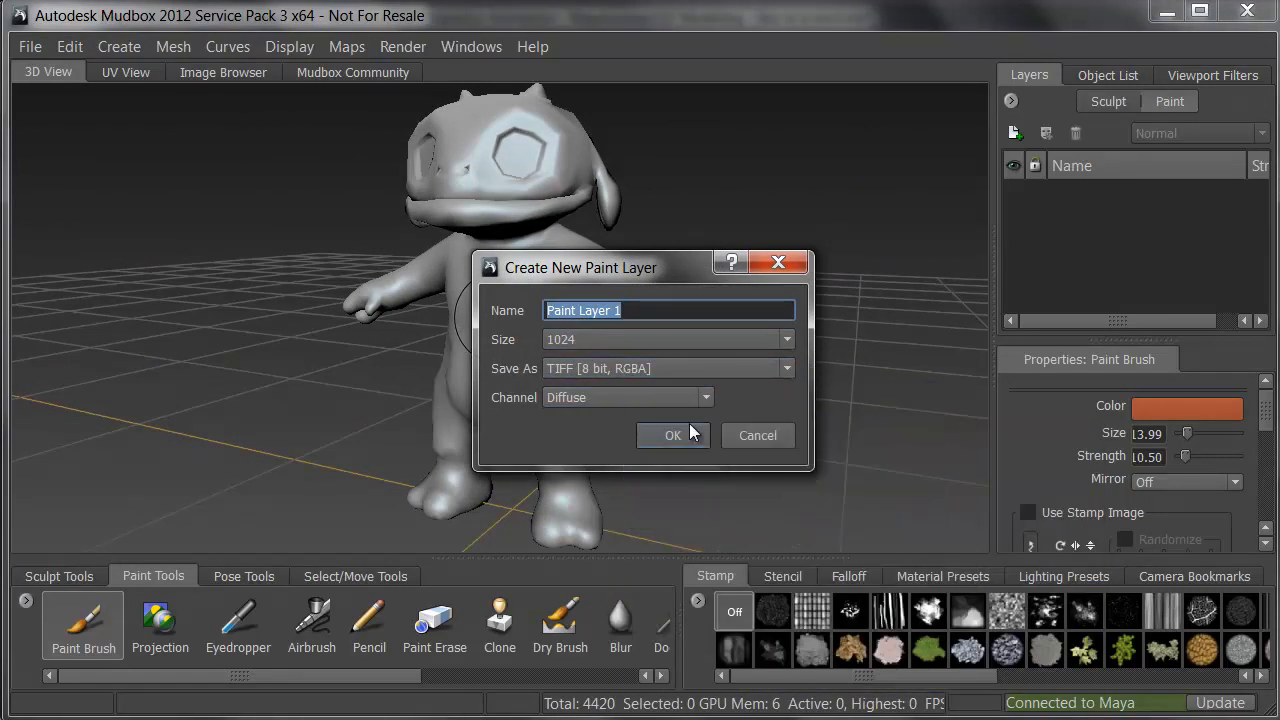
left_click(673, 435)
Step: Paint the whole character reddish-brown, enlarging the brush to size 39.90 to cover the body
mouse_move(571, 418)
left_mouse_down()
mouse_move(562, 510)
mouse_move(562, 362)
mouse_move(556, 508)
left_mouse_up()
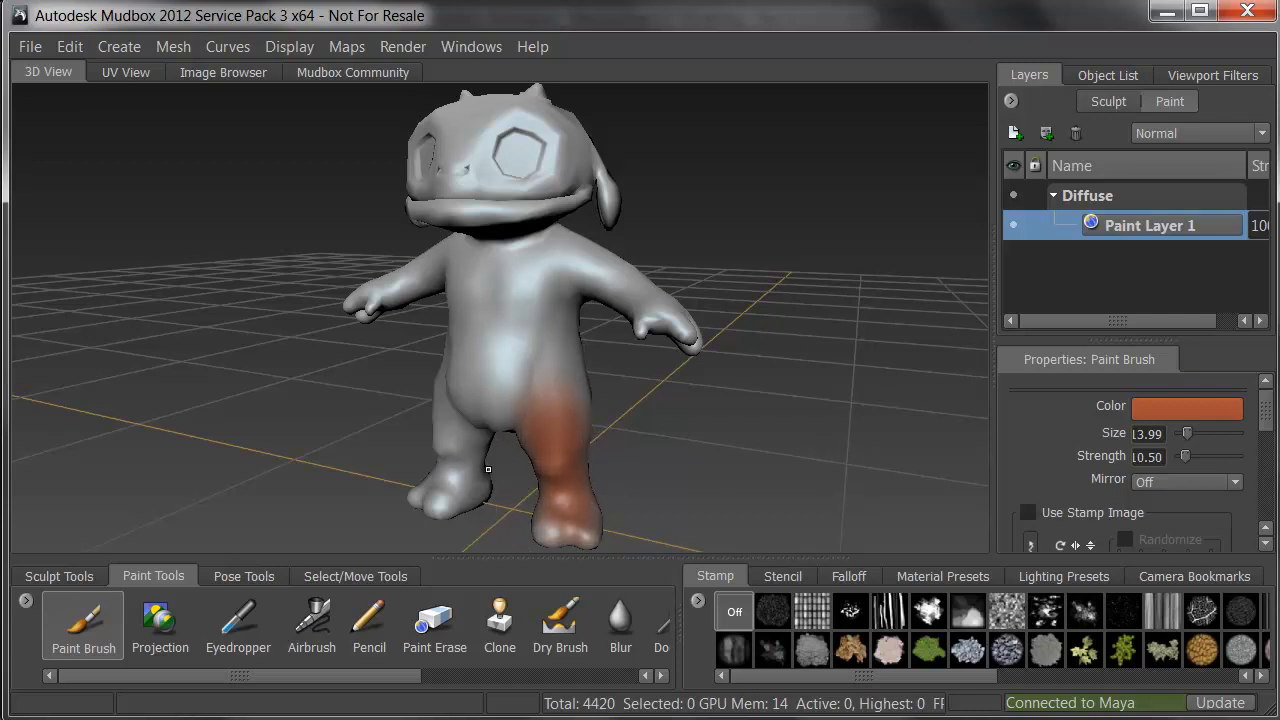
left_click_drag(488, 469, 565, 470, "alt")
mouse_move(401, 490)
left_mouse_down()
mouse_move(408, 443)
mouse_move(418, 505)
left_mouse_up()
mouse_move(480, 432)
left_mouse_down()
mouse_move(472, 372)
mouse_move(492, 330)
mouse_move(617, 342)
left_mouse_up()
mouse_move(548, 390)
left_mouse_down()
mouse_move(494, 308)
mouse_move(509, 266)
mouse_move(491, 263)
mouse_move(428, 332)
mouse_move(462, 388)
left_mouse_up()
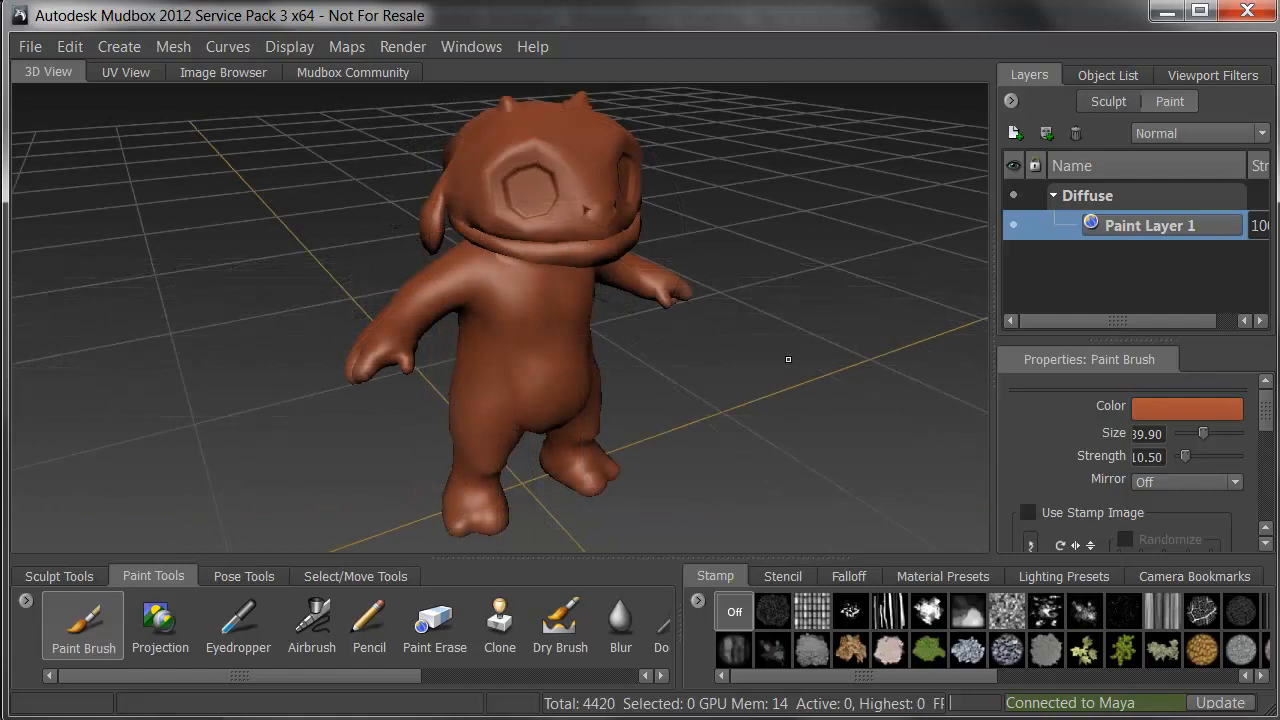
left_click(1207, 404)
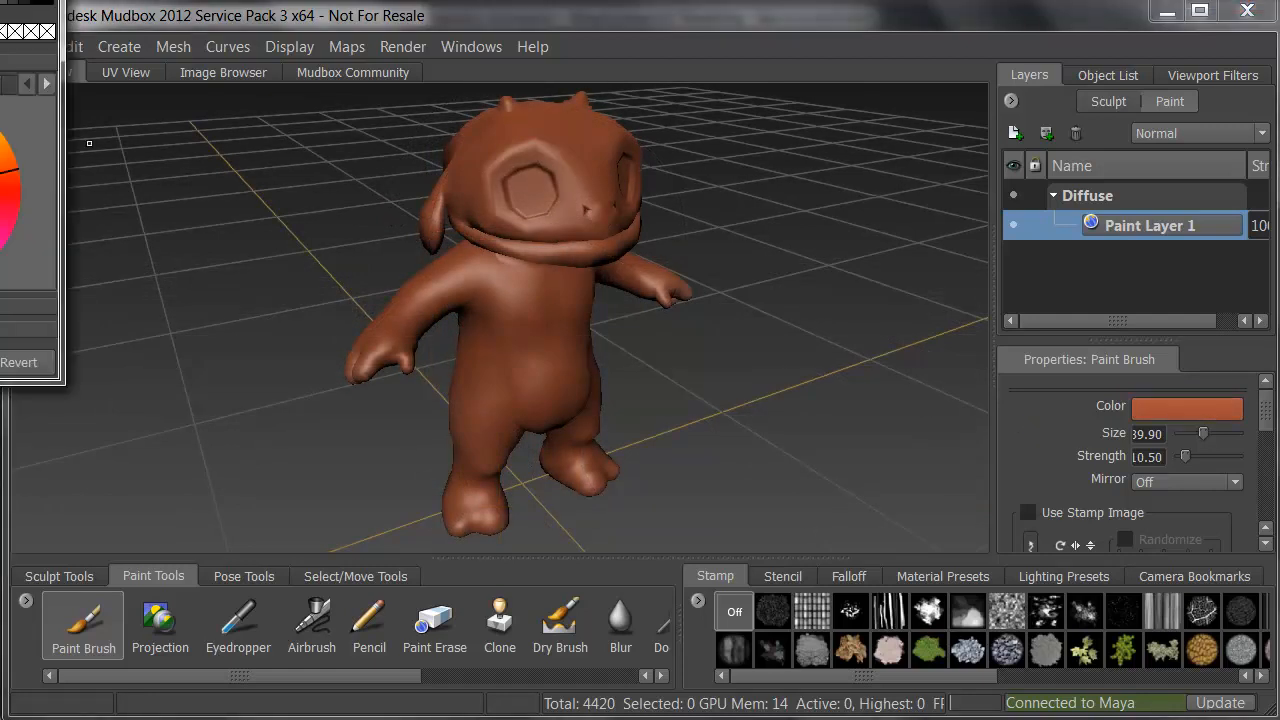
left_click_drag(0, 0, 581, 201)
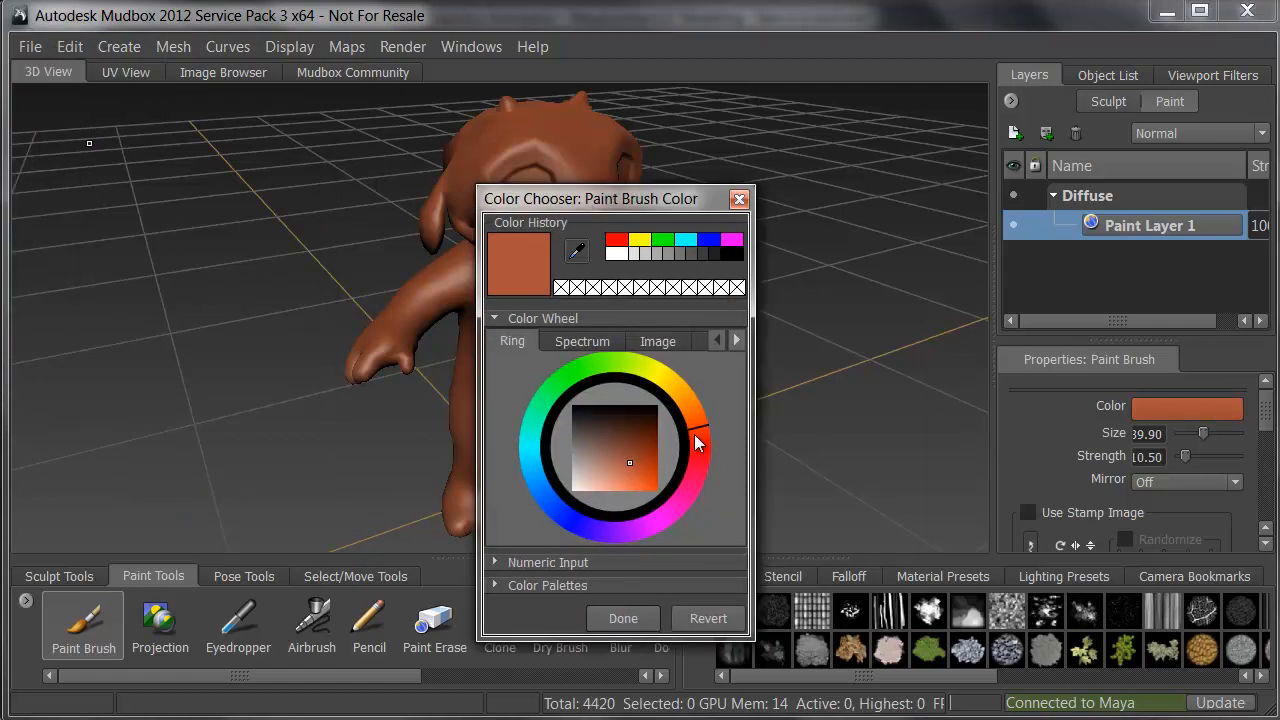
left_click_drag(698, 436, 698, 425)
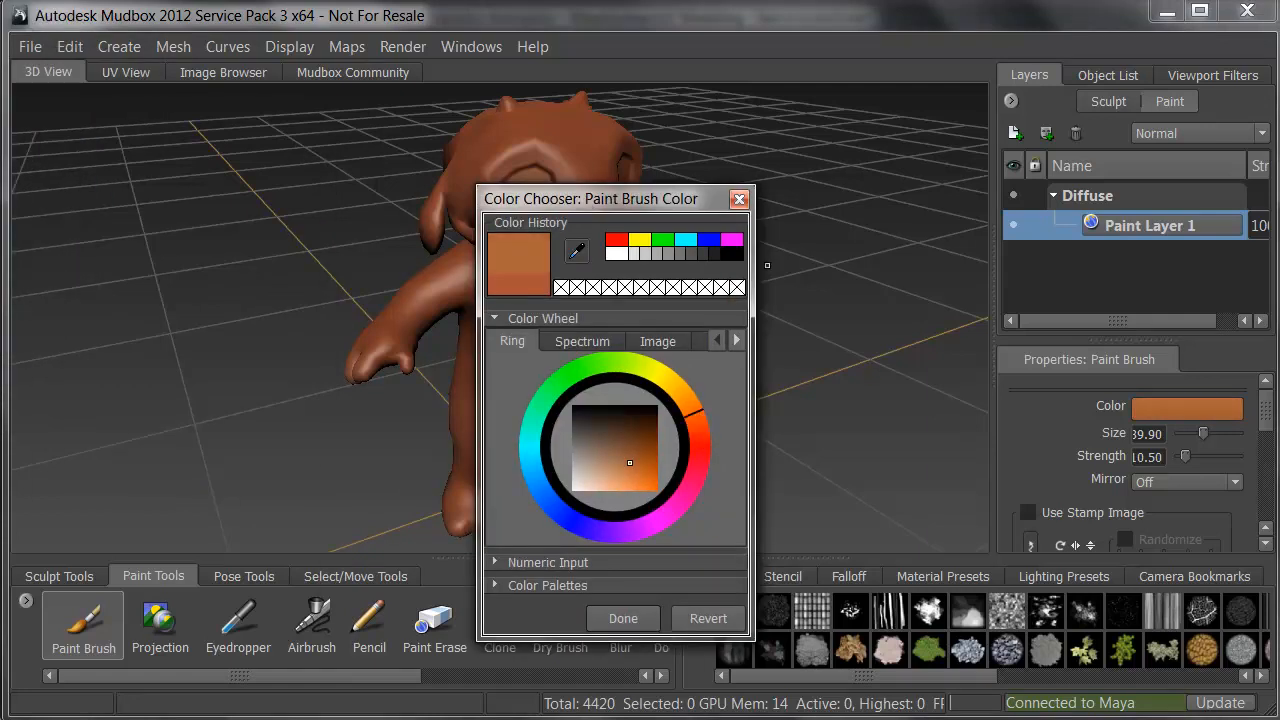
left_click(737, 203)
Step: Change the paint brush colour to a more yellowish orange-brown by shifting its hue
left_click_drag(575, 352, 545, 383, "alt")
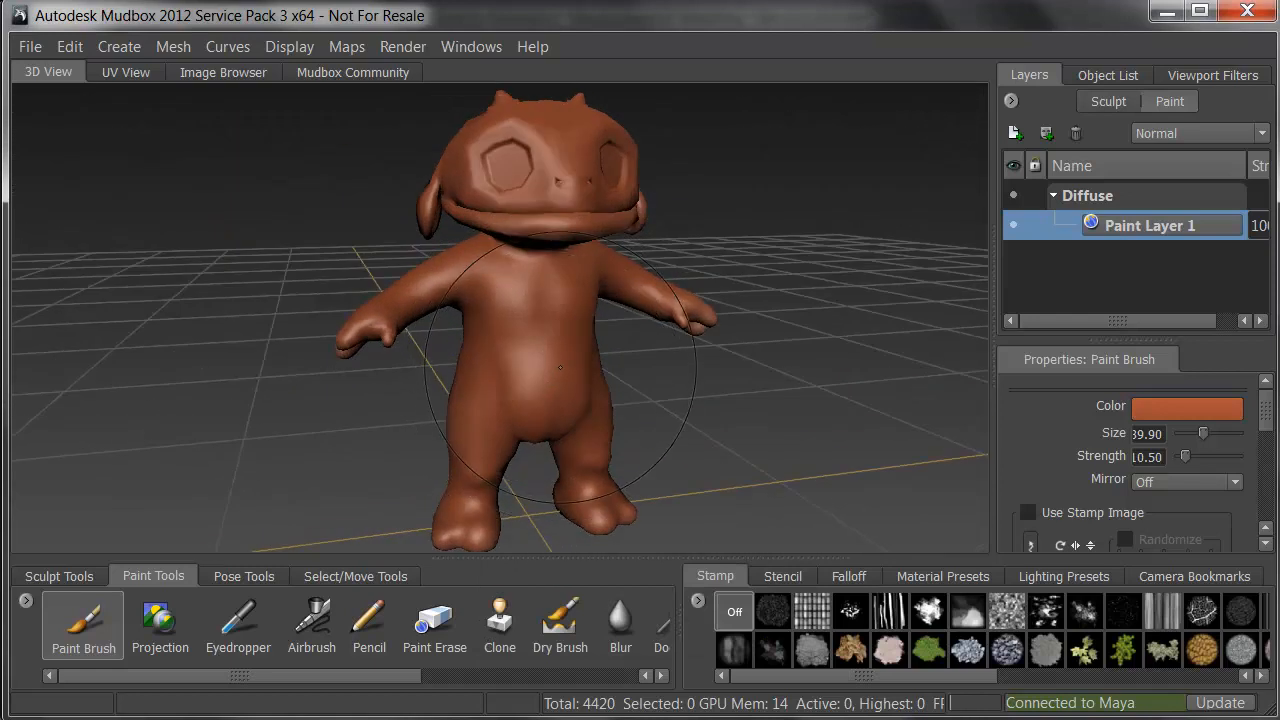
left_click_drag(550, 391, 634, 387, "alt")
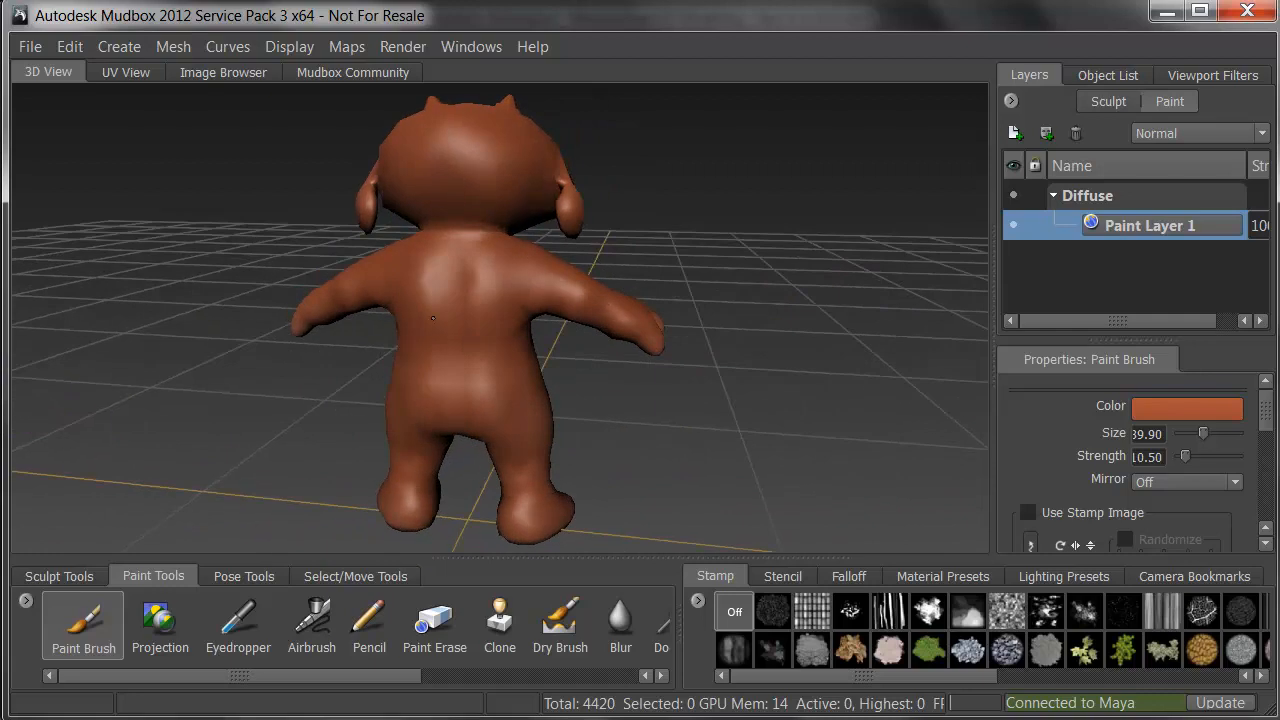
left_click_drag(496, 318, 666, 317, "alt")
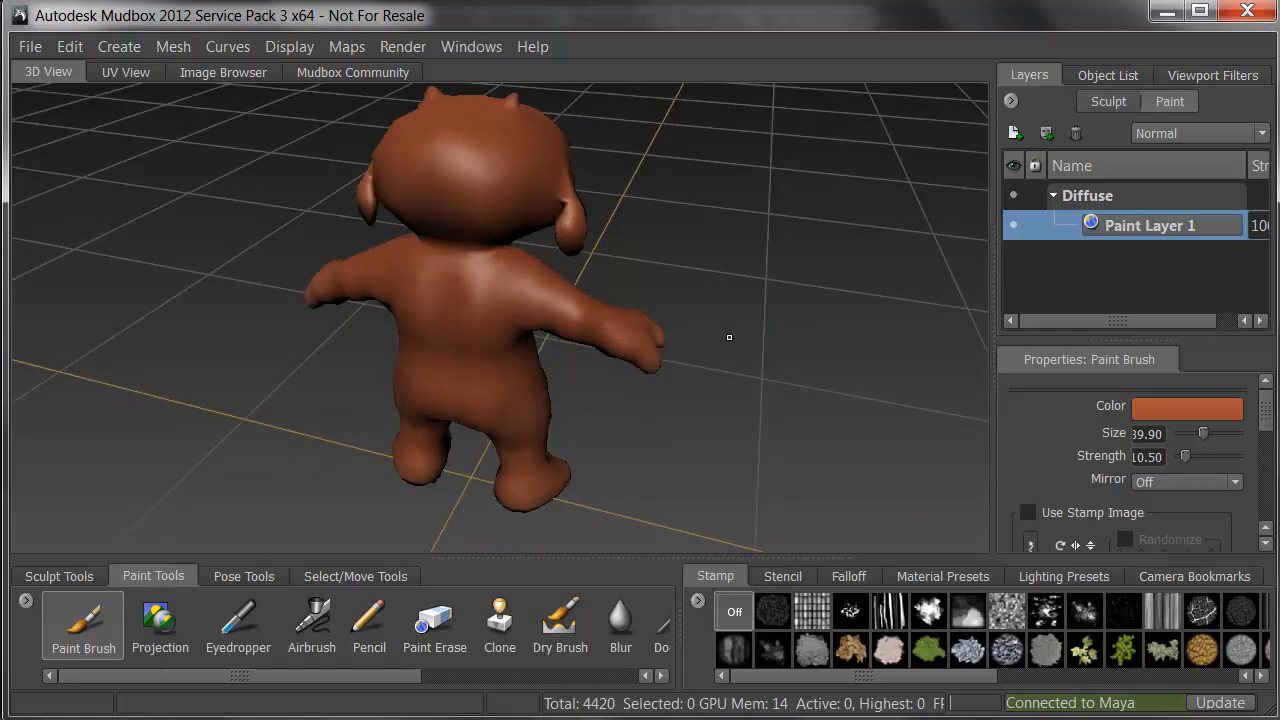
left_click(1229, 411)
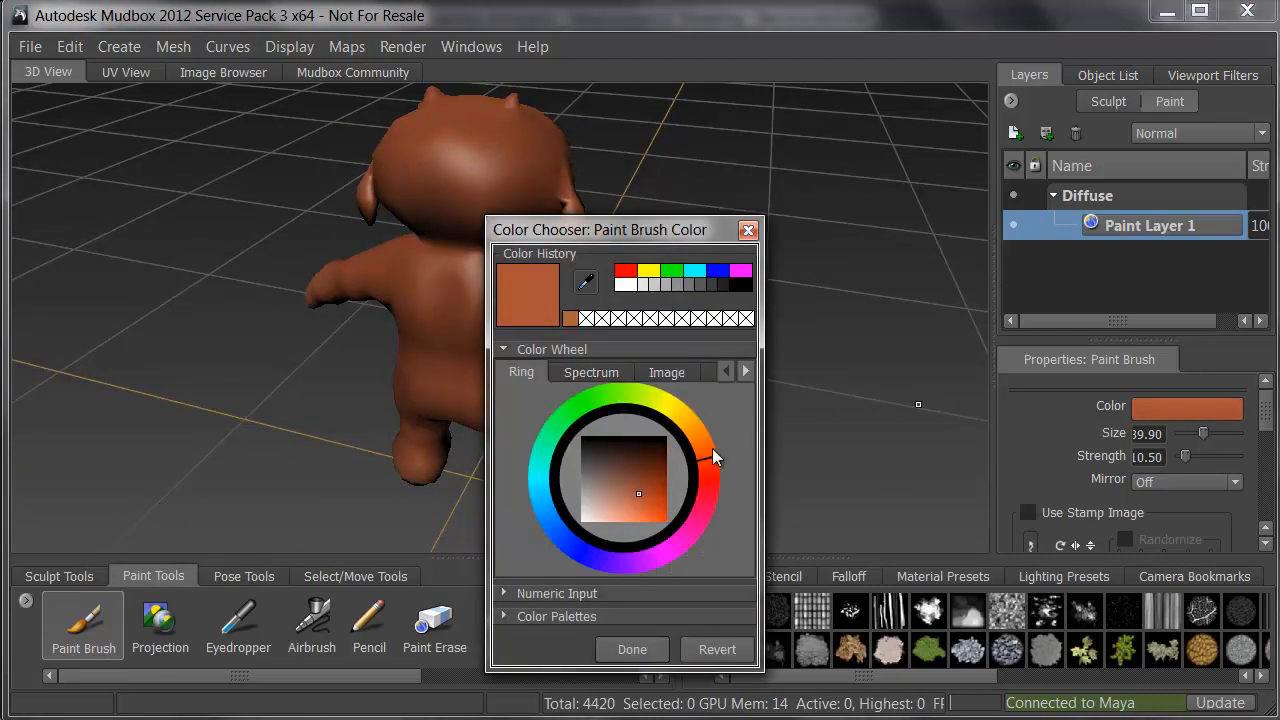
left_click_drag(715, 455, 703, 437)
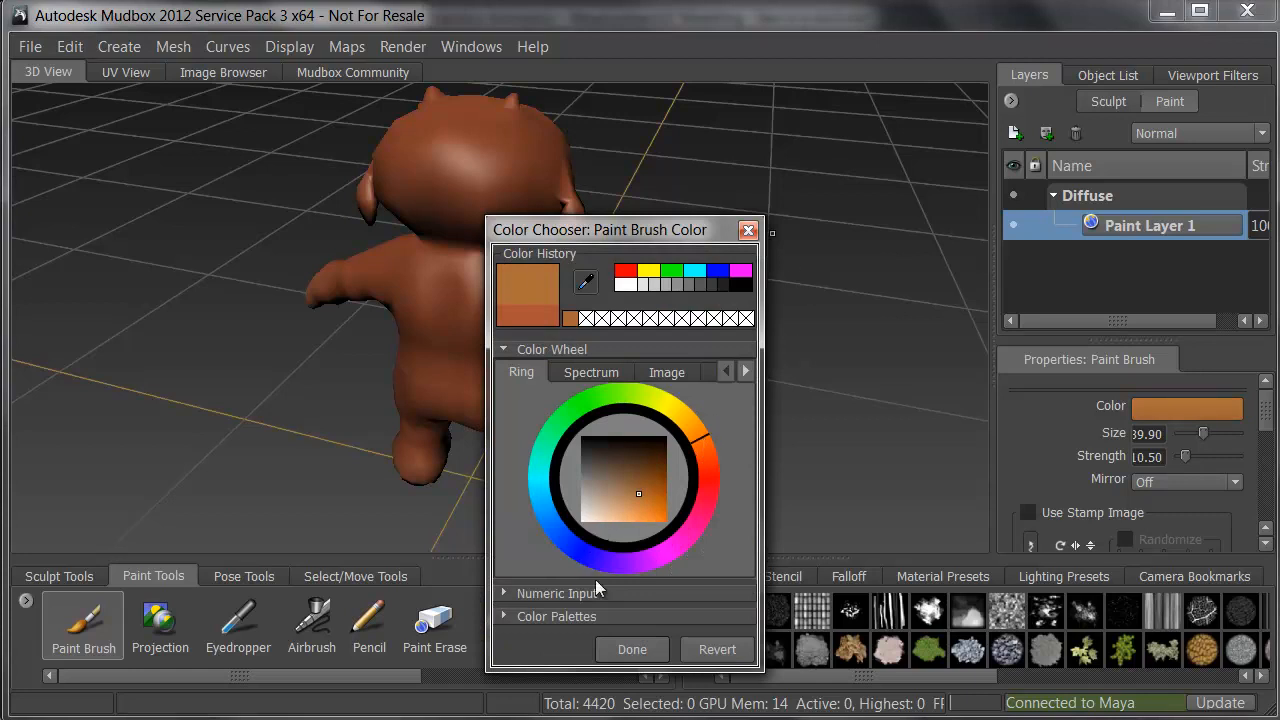
left_click(632, 649)
Step: Reduce the brush to size 17.18 and paint orange-brown shading on the belly and the fingers of one hand
left_click_drag(500, 330, 460, 330, "alt")
right_click_drag(460, 330, 510, 315, "alt")
mouse_move(510, 315)
left_mouse_down("alt")
mouse_move(555, 301)
mouse_move(468, 301)
mouse_move(455, 330)
mouse_move(442, 300)
mouse_move(446, 167)
left_mouse_up("alt")
left_click_drag(537, 335, 293, 297, "alt")
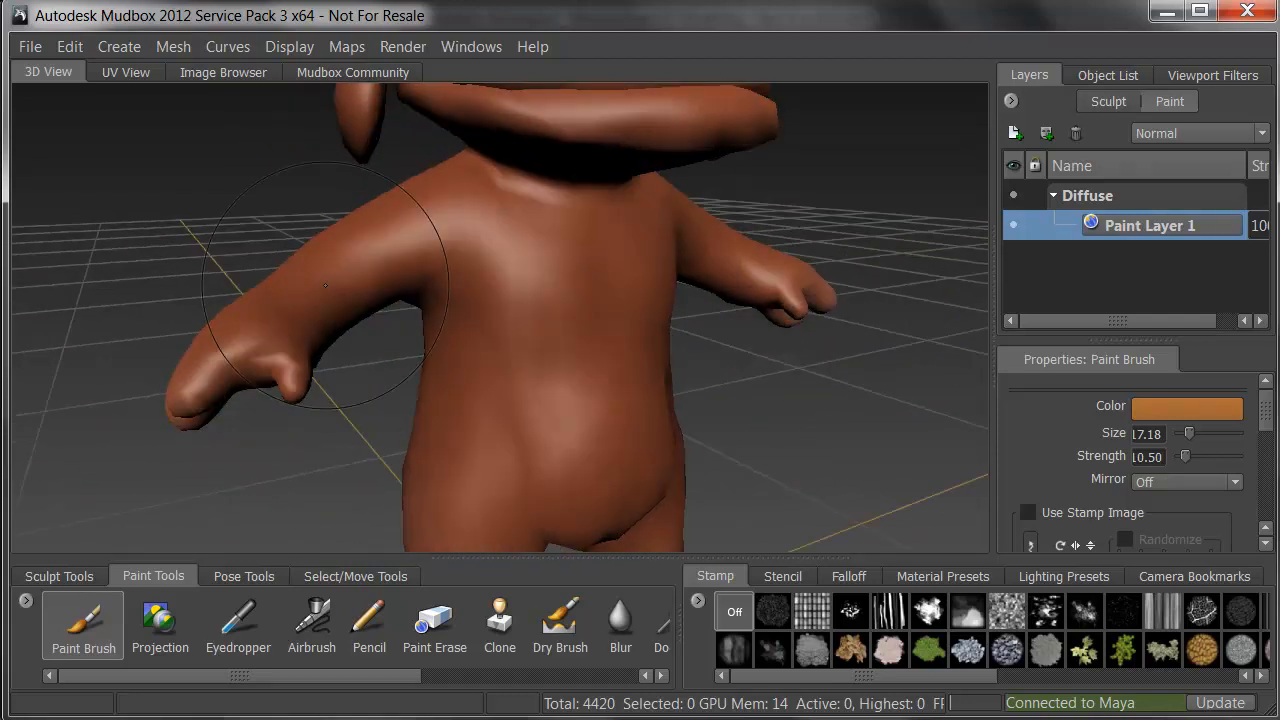
mouse_move(591, 310)
left_mouse_down()
mouse_move(580, 424)
mouse_move(590, 249)
mouse_move(628, 368)
left_mouse_up()
mouse_move(660, 232)
left_mouse_down("alt")
mouse_move(670, 265)
mouse_move(610, 300)
mouse_move(519, 339)
mouse_move(515, 300)
left_mouse_up("alt")
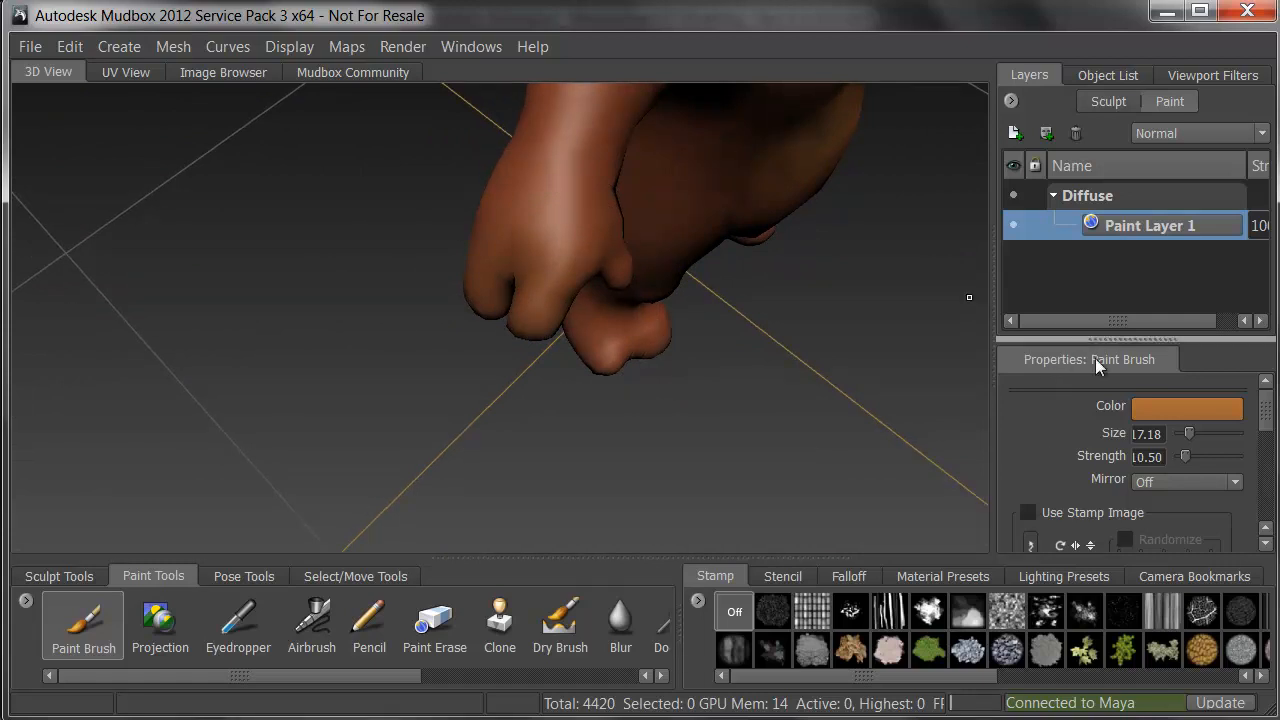
Step: Set brush mirroring to X and paint orange-brown symmetrically on the hands, feet and front of the torso
left_click_drag(1144, 337, 1144, 258)
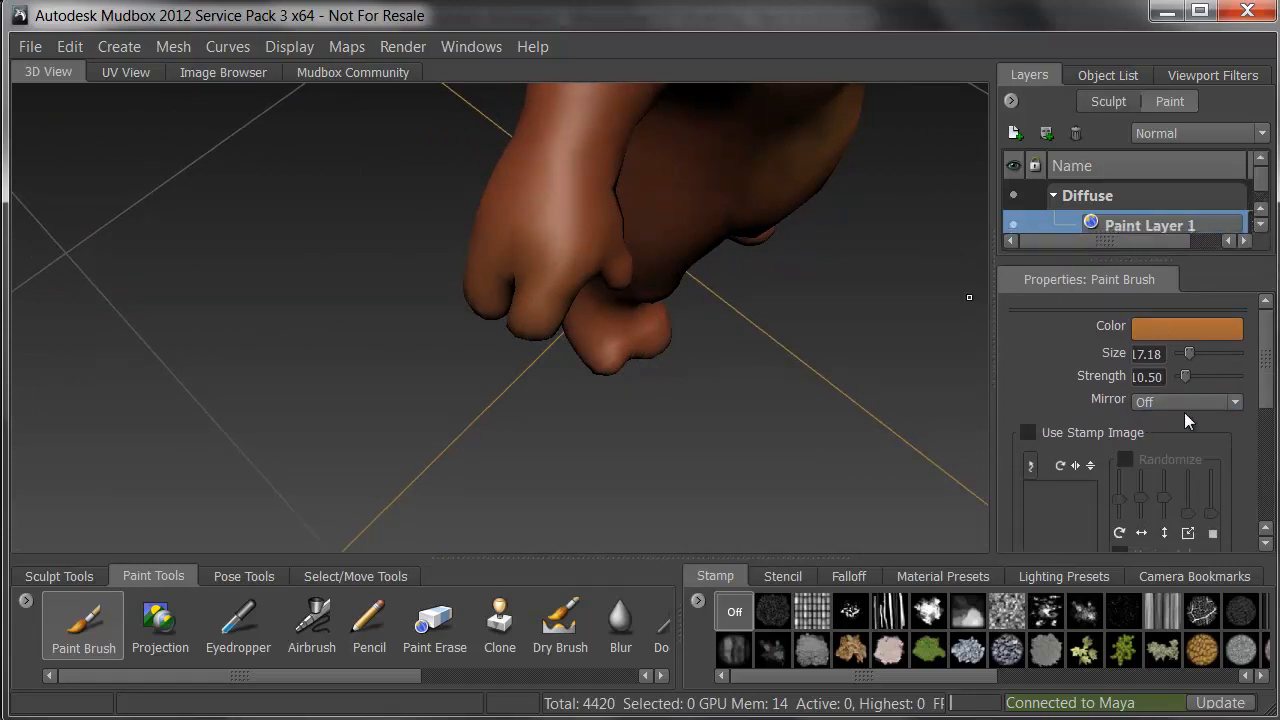
left_click(1190, 405)
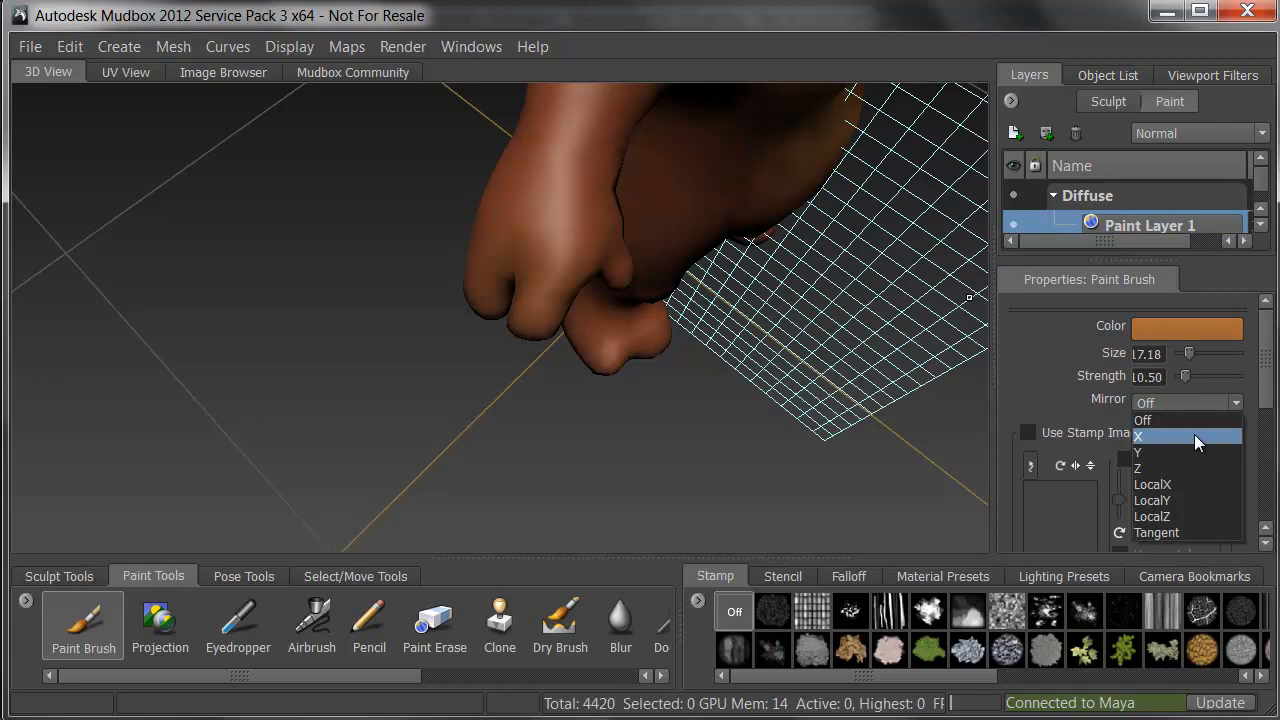
left_click(1194, 434)
mouse_move(741, 311)
left_mouse_down("alt")
mouse_move(477, 306)
mouse_move(534, 297)
mouse_move(514, 268)
mouse_move(870, 281)
mouse_move(858, 286)
left_mouse_up("alt")
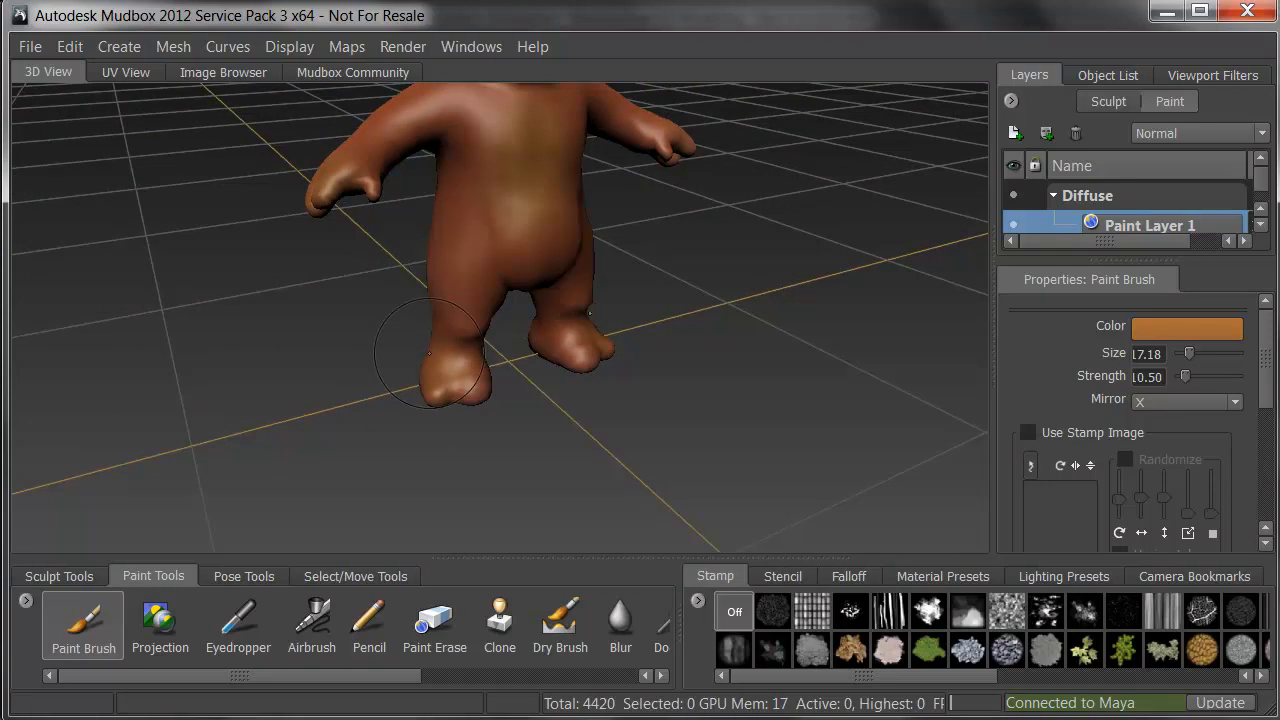
left_click_drag(605, 270, 740, 280, "alt")
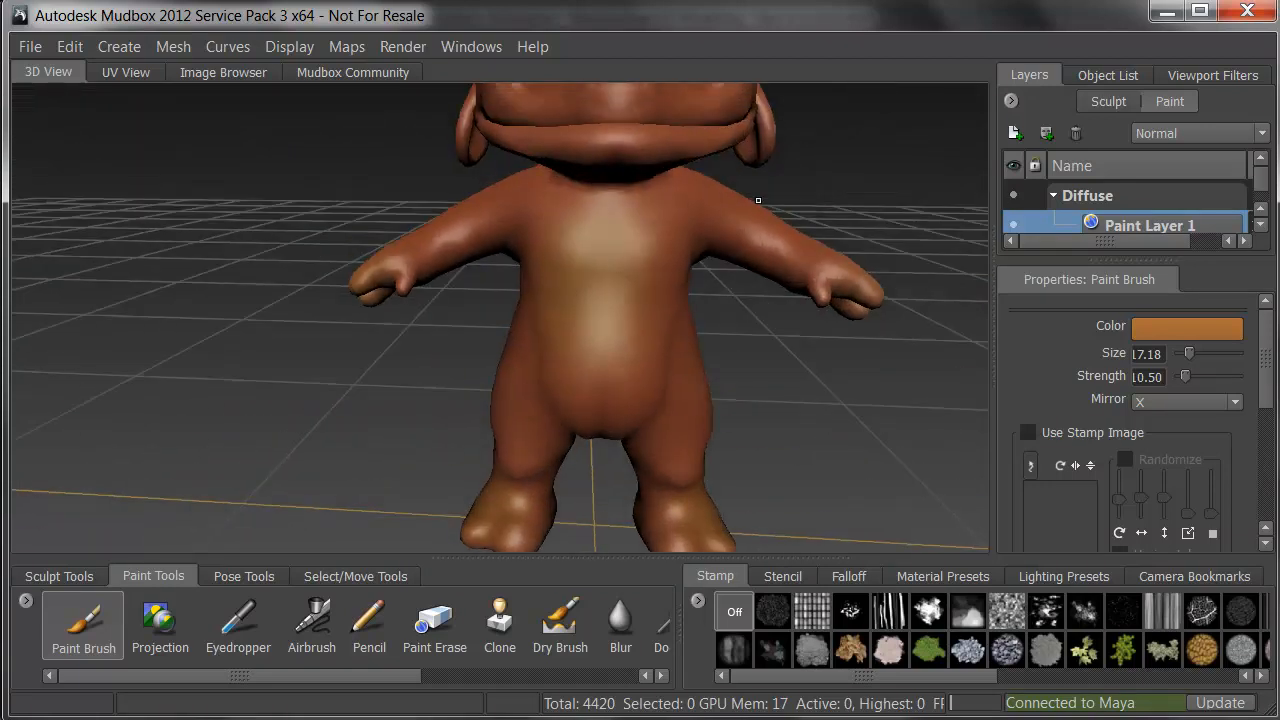
left_click_drag(762, 371, 743, 457, "alt")
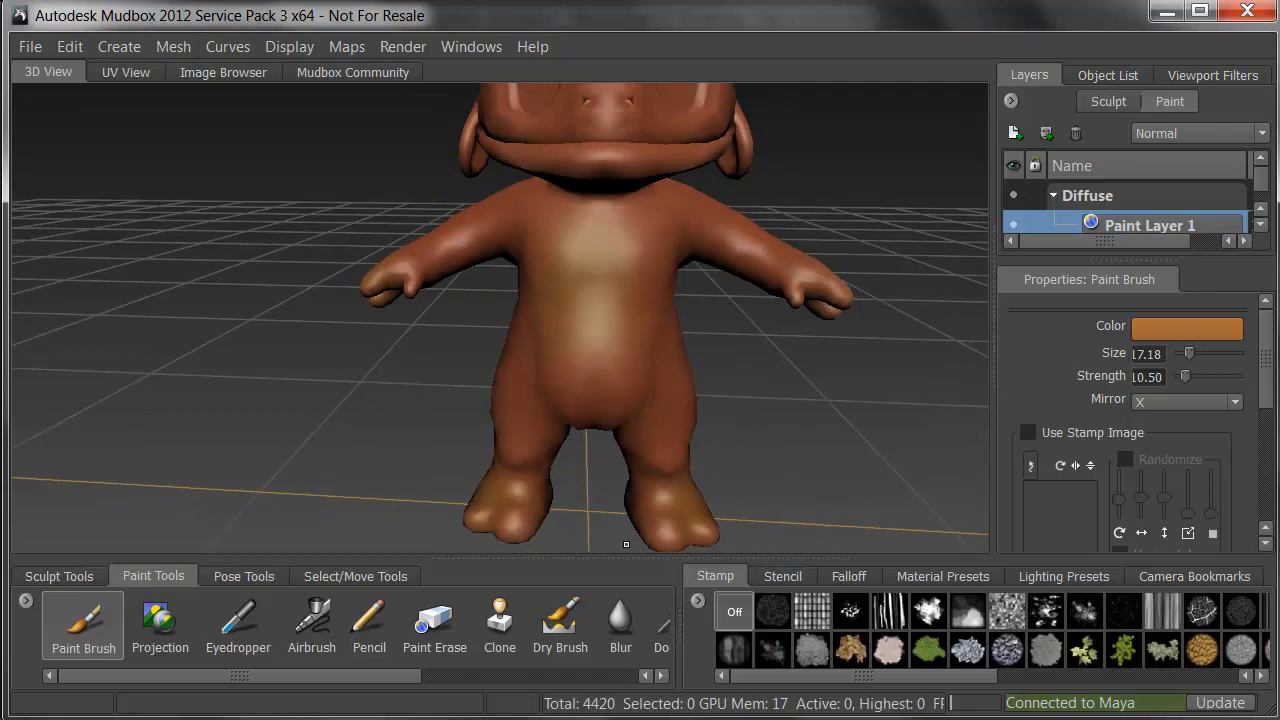
Step: Apply the small irregular cell pattern as the brush's stamp image and paint over the belly
scroll(1005, 622, "down", 3)
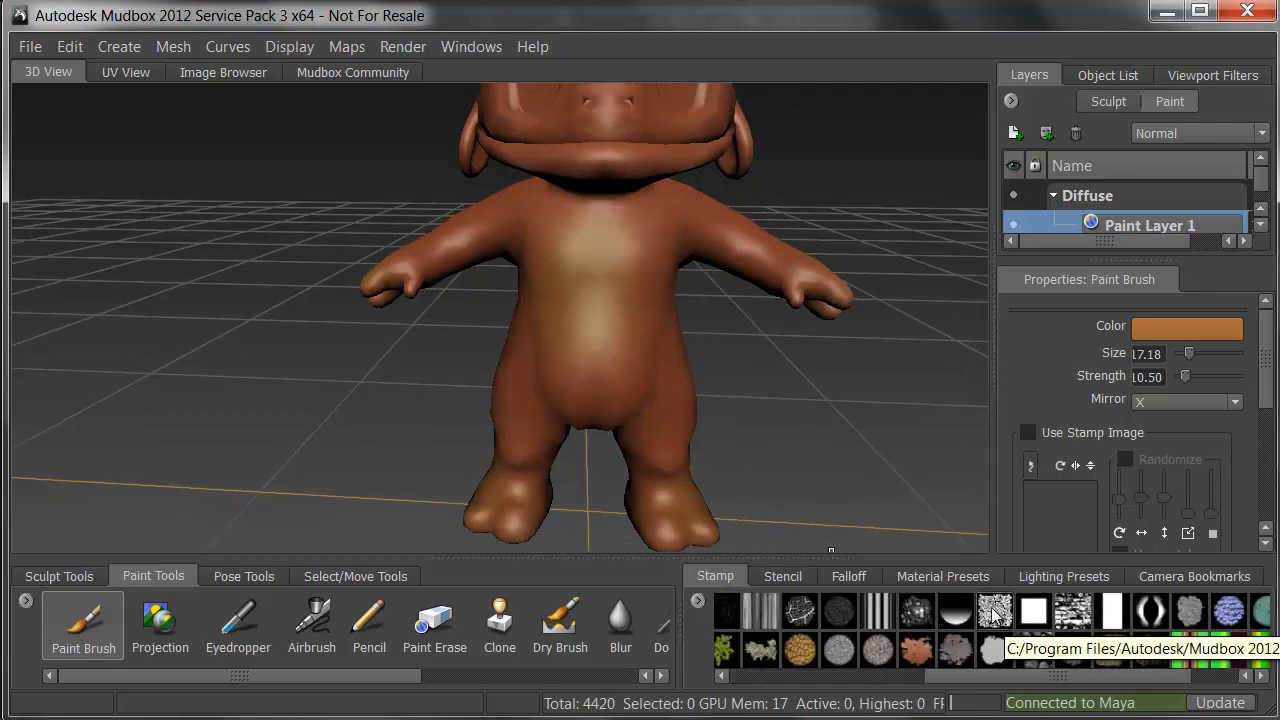
left_click(995, 611)
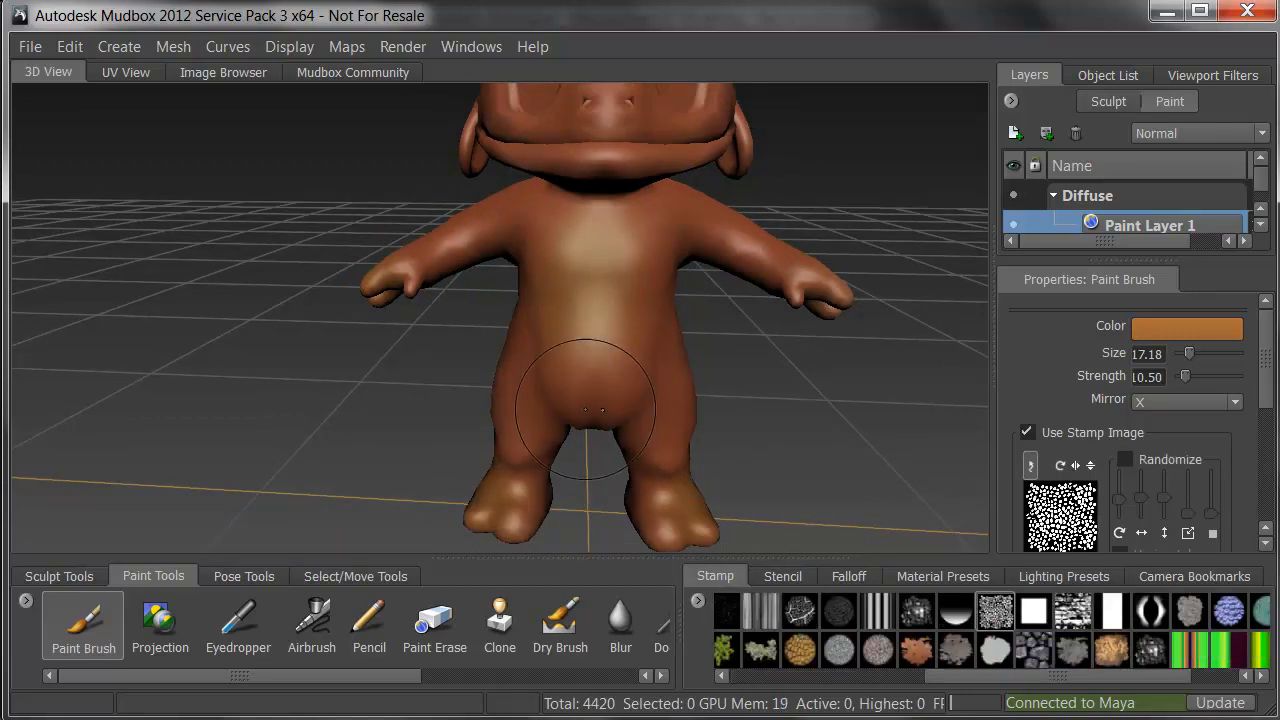
left_click_drag(651, 365, 622, 334)
scroll(630, 348, "up", 4)
scroll(630, 348, "up", 2)
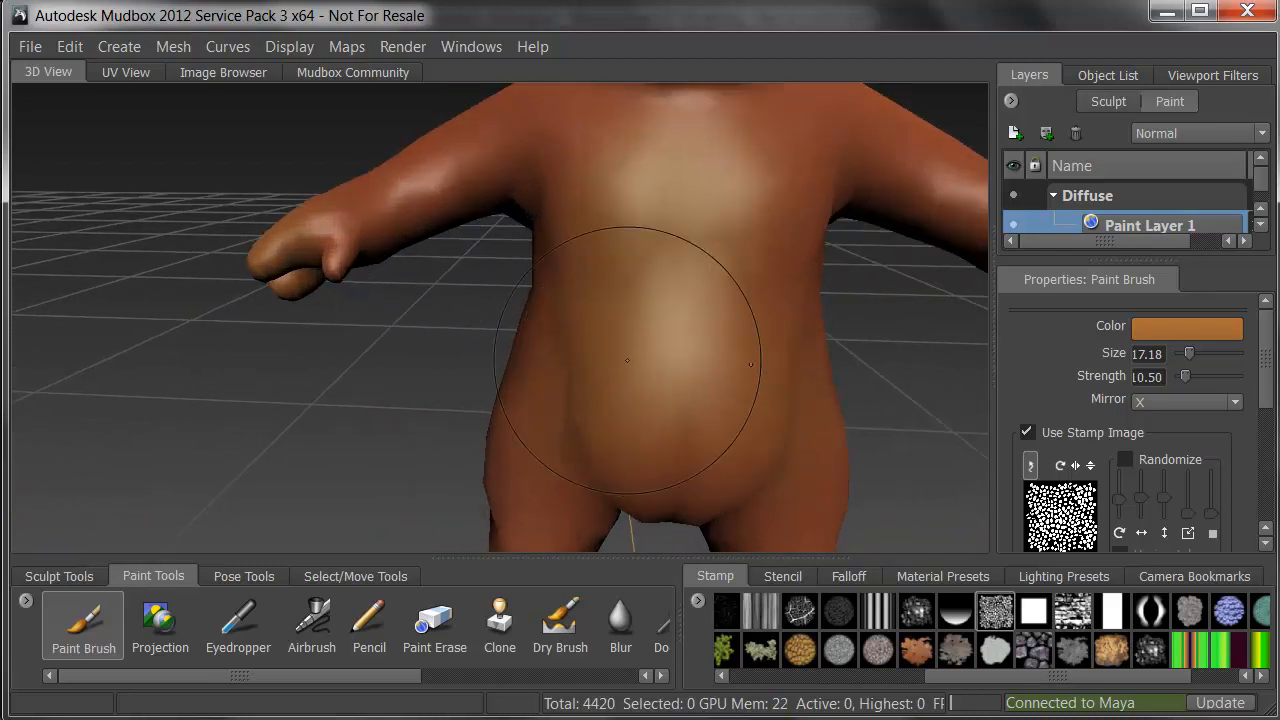
left_click_drag(769, 239, 733, 265, "alt")
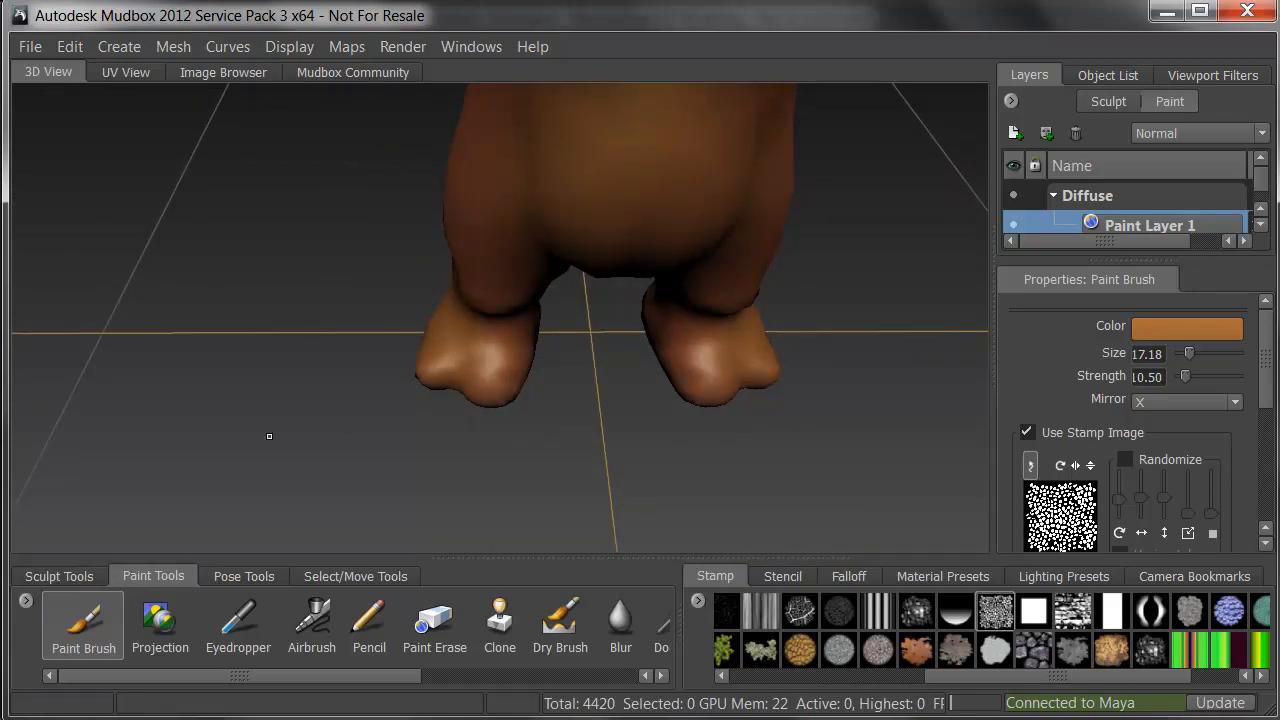
Step: Activate the Projection tool, try a white stroke across the belly, and undo that stroke
left_click(160, 622)
mouse_move(642, 396)
left_mouse_down("alt")
mouse_move(714, 270)
mouse_move(769, 301)
mouse_move(800, 355)
mouse_move(745, 352)
left_mouse_up("alt")
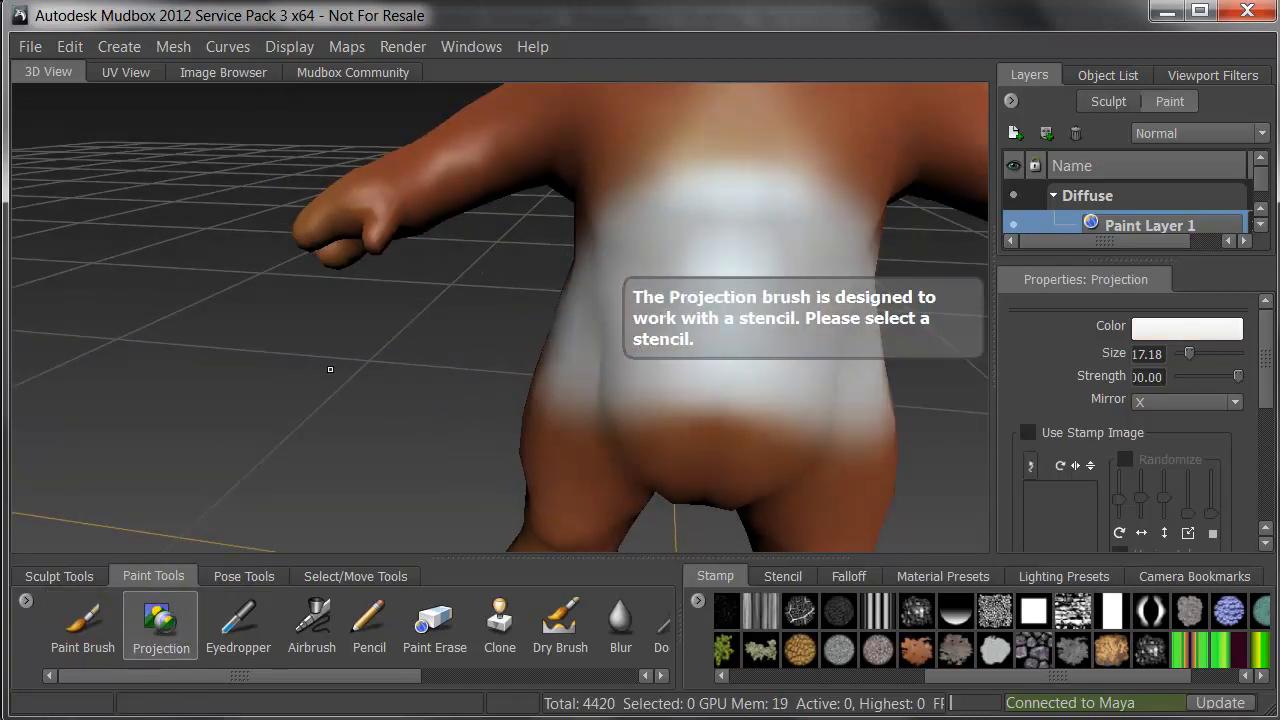
key("ctrl+z")
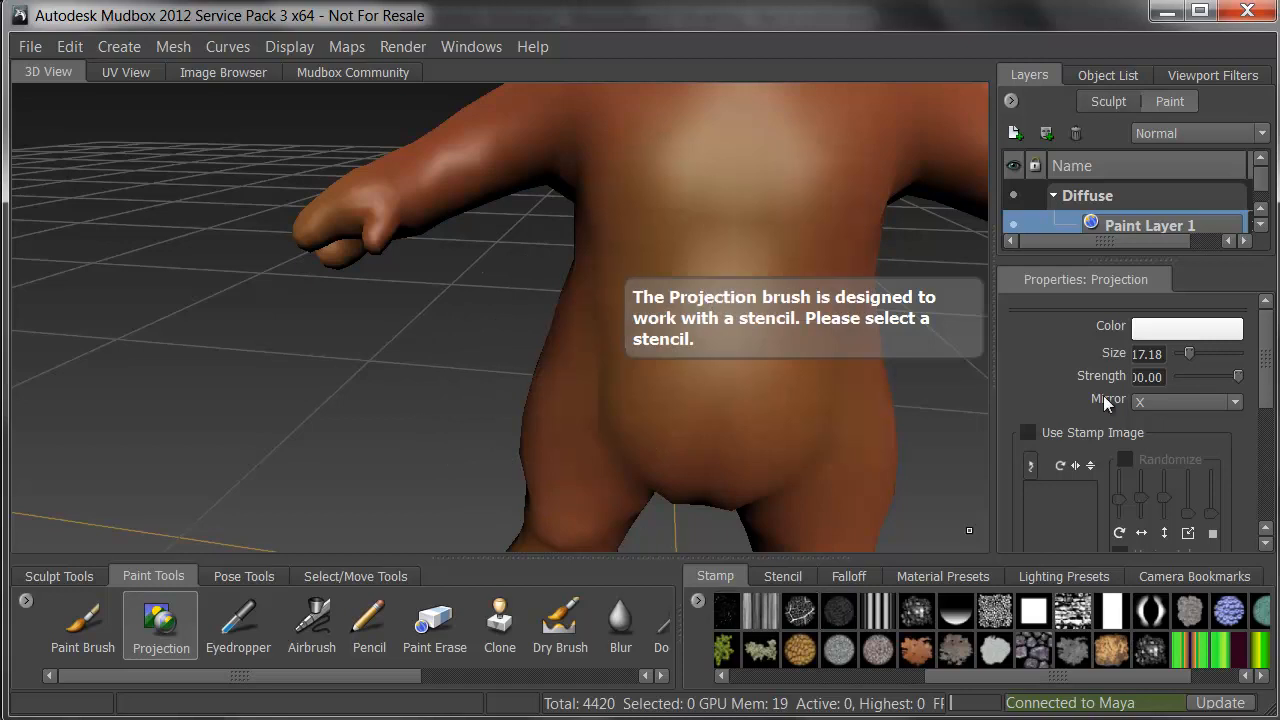
Step: Set the Projection colour to dark red and select the cracked-skin stencil bw_skin04.jpg
left_click(1185, 339)
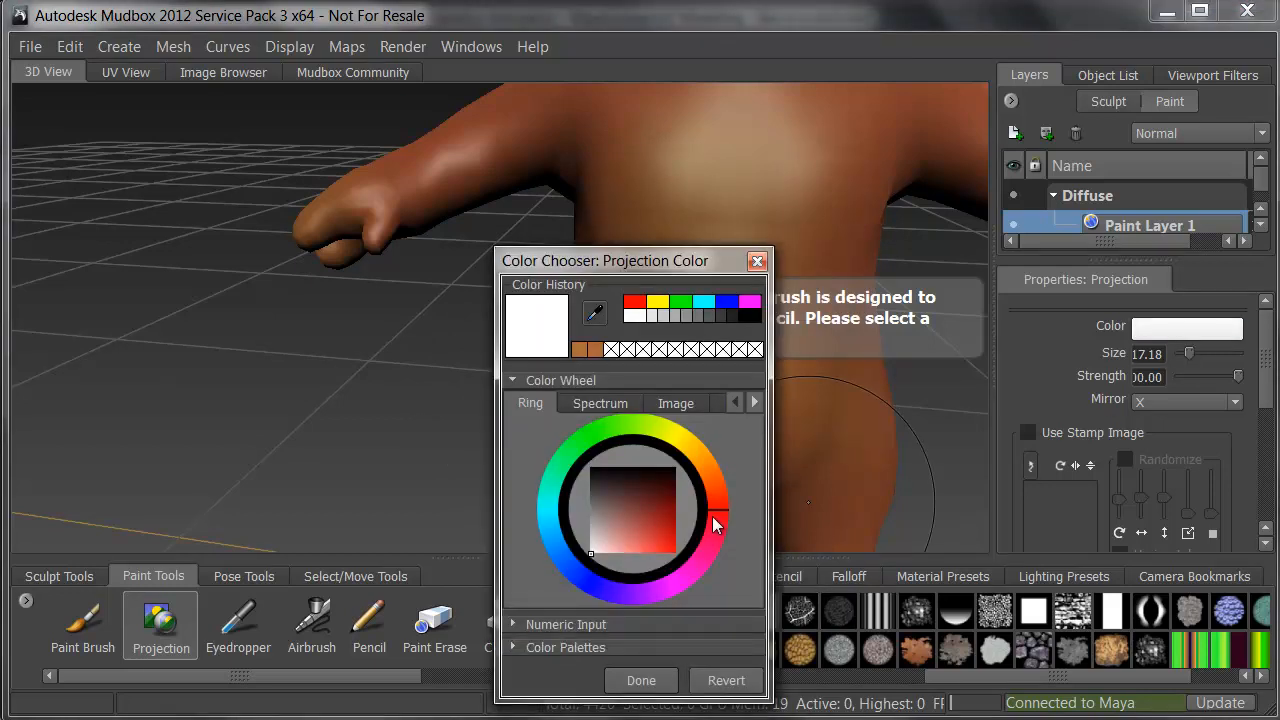
left_click_drag(664, 503, 670, 487)
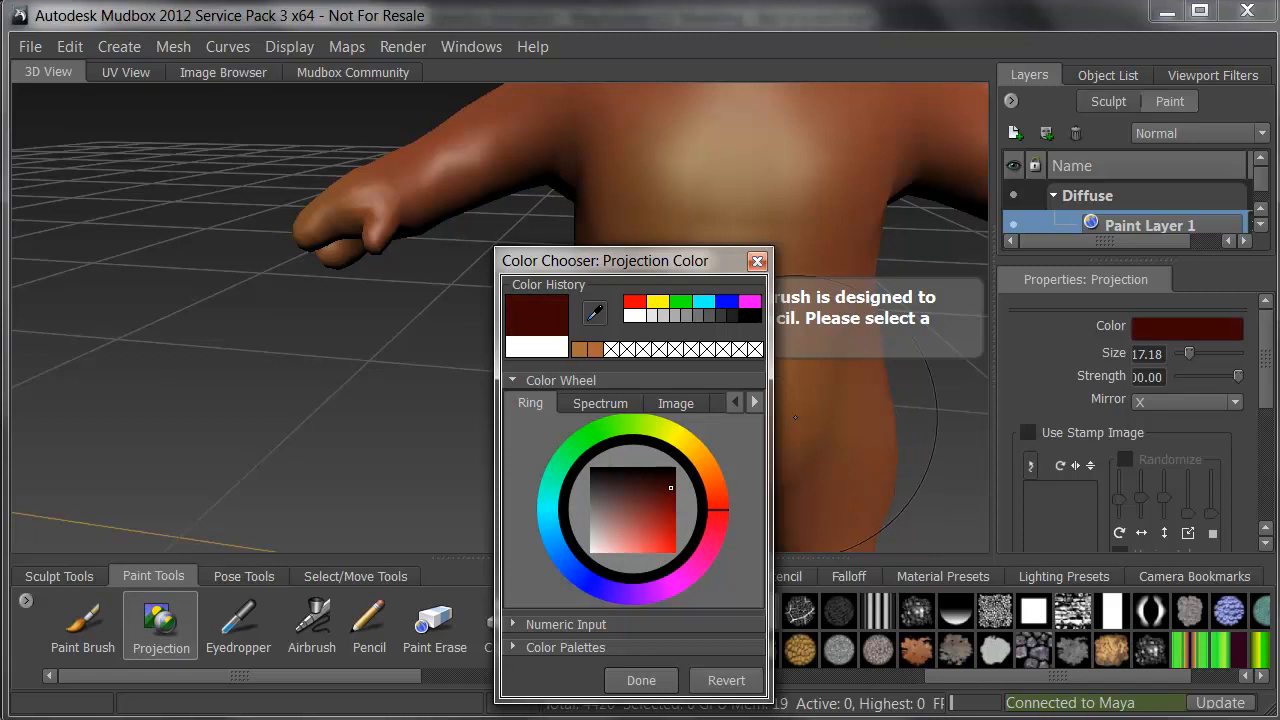
left_click(641, 680)
left_click(785, 577)
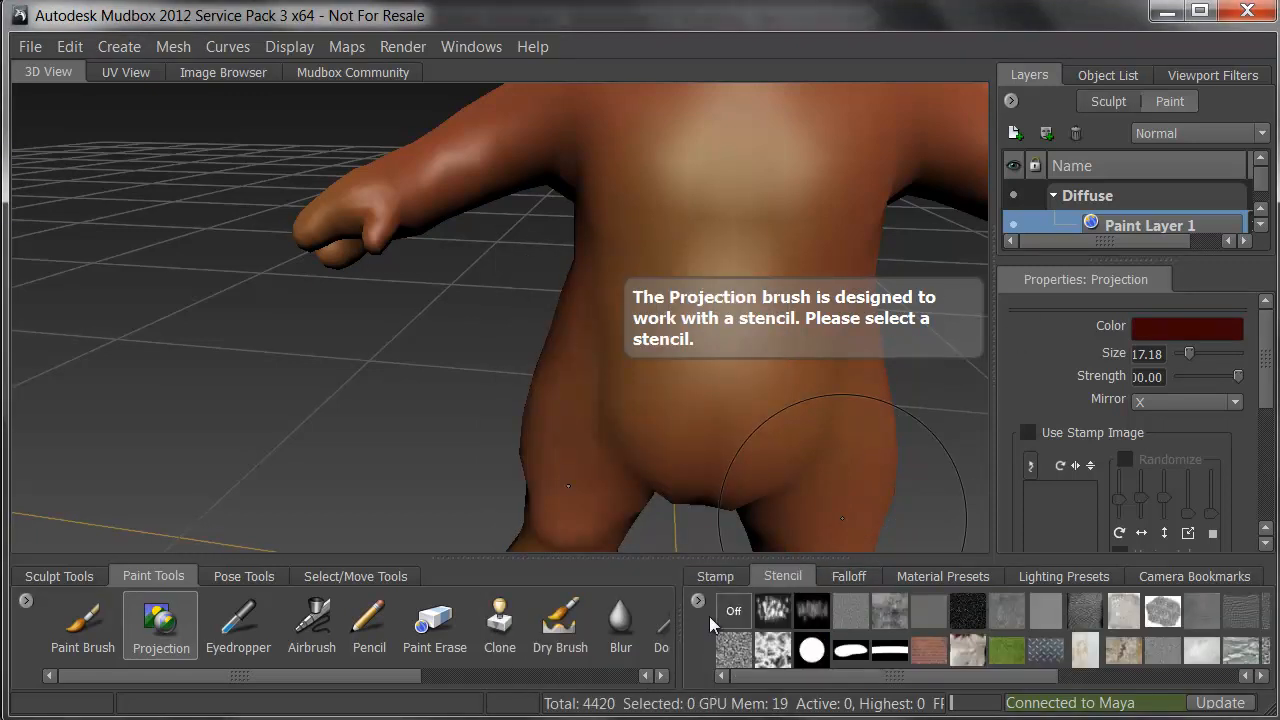
left_click(1084, 612)
Step: Try projecting the skin stencil in dark red onto the side of the character's torso, and undo that stroke
key("s")
left_click_drag(408, 371, 531, 374, "alt")
mouse_move(484, 327)
left_mouse_down("alt")
mouse_move(475, 484)
mouse_move(485, 410)
mouse_move(515, 362)
mouse_move(694, 442)
left_mouse_up("alt")
key("q")
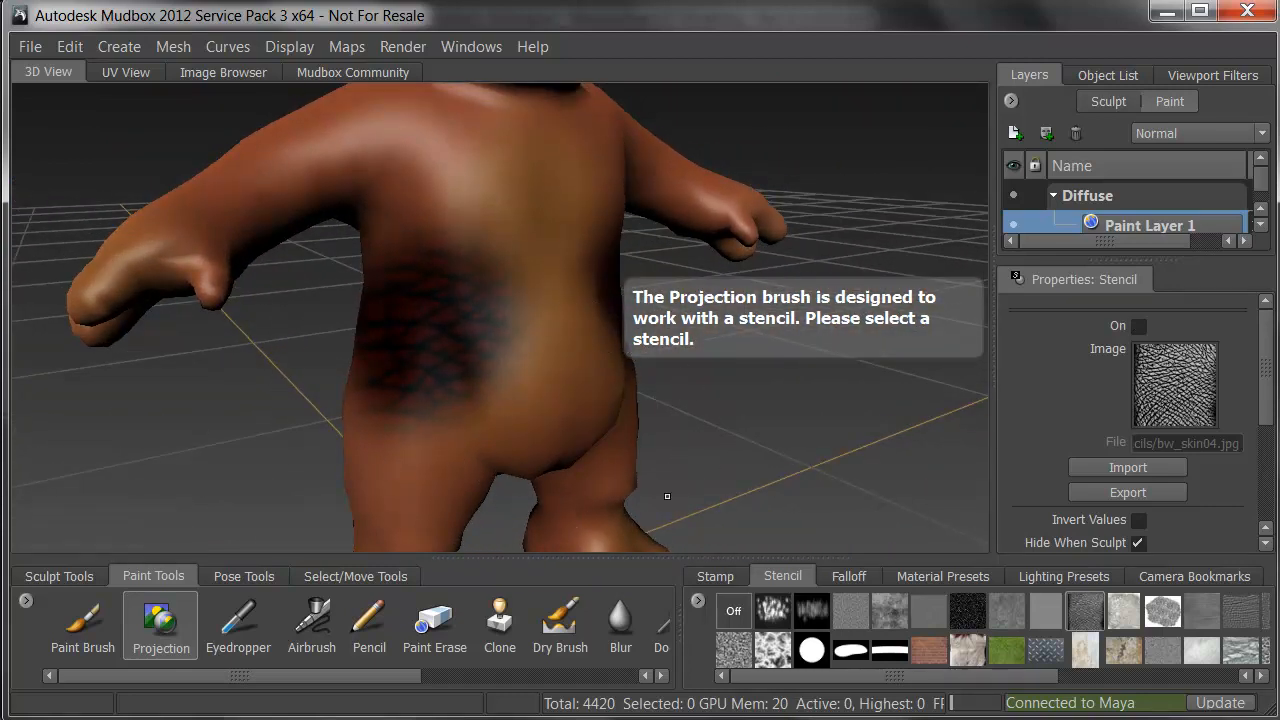
key("ctrl+z")
Step: Reduce the Projection strength to 1.70, show the skin stencil over the torso and legs, and hide it again
left_click_drag(667, 496, 468, 427, "alt")
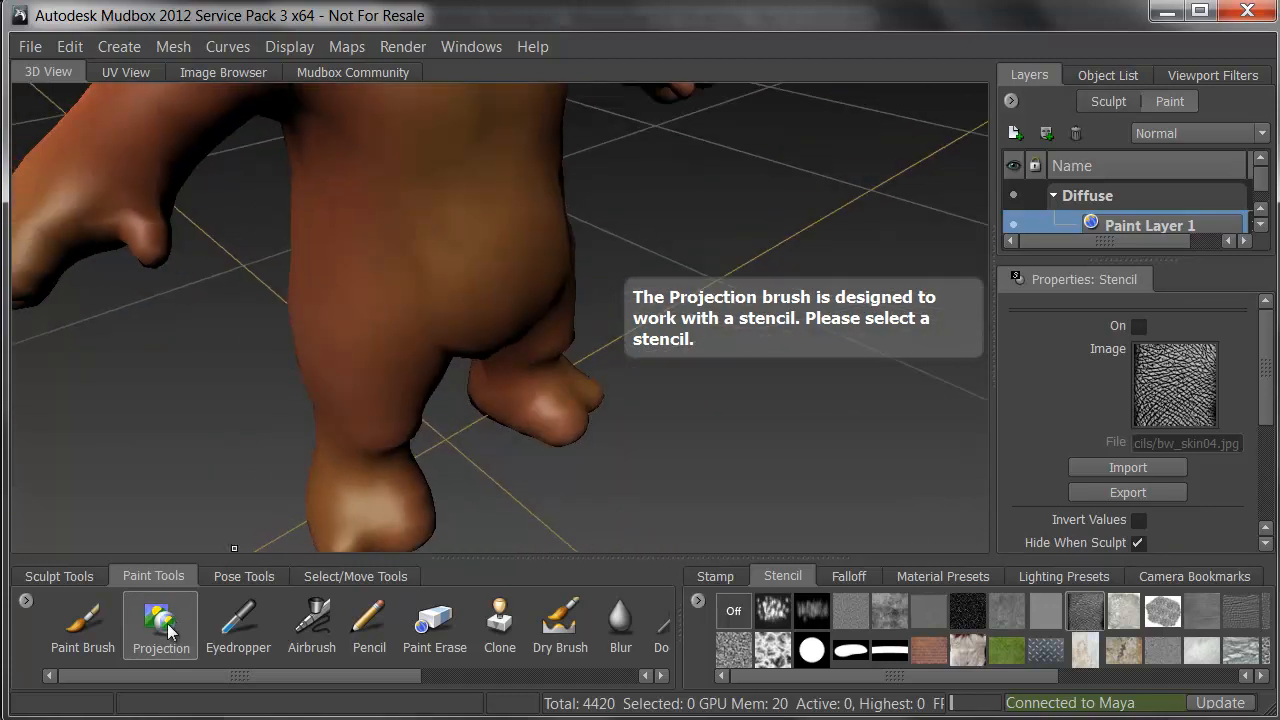
left_click_drag(1239, 376, 1181, 375)
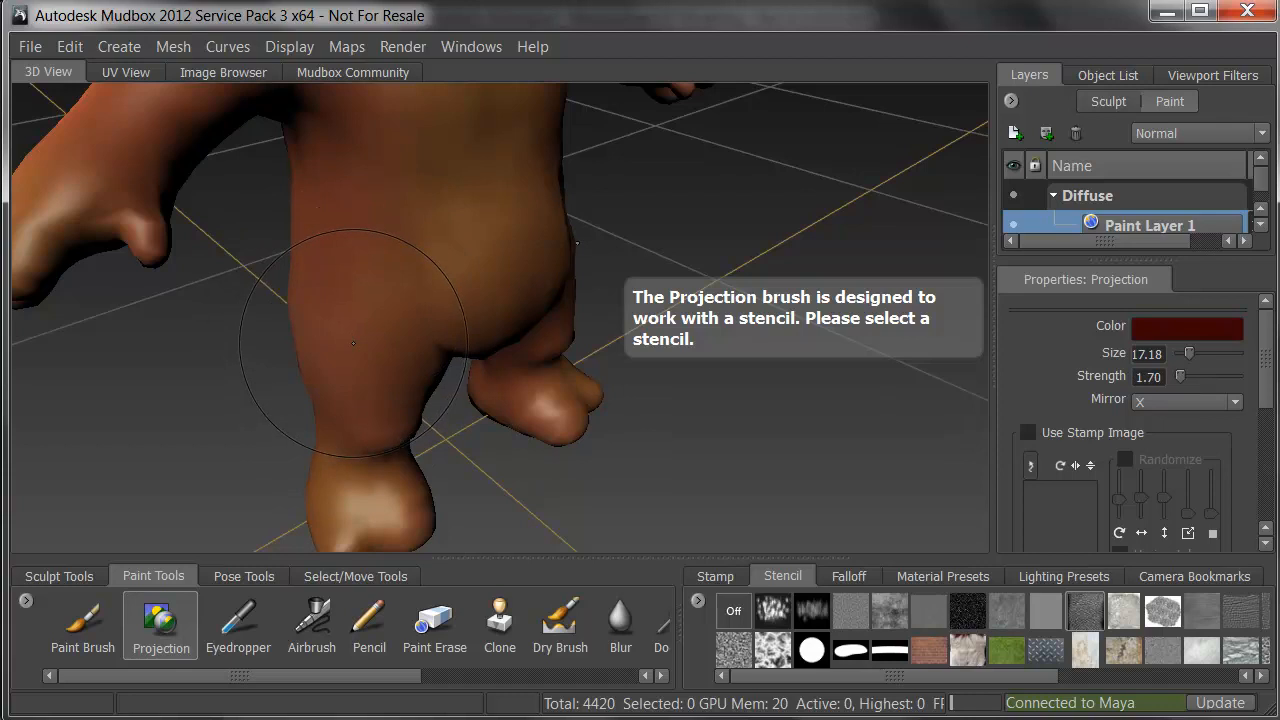
key("q")
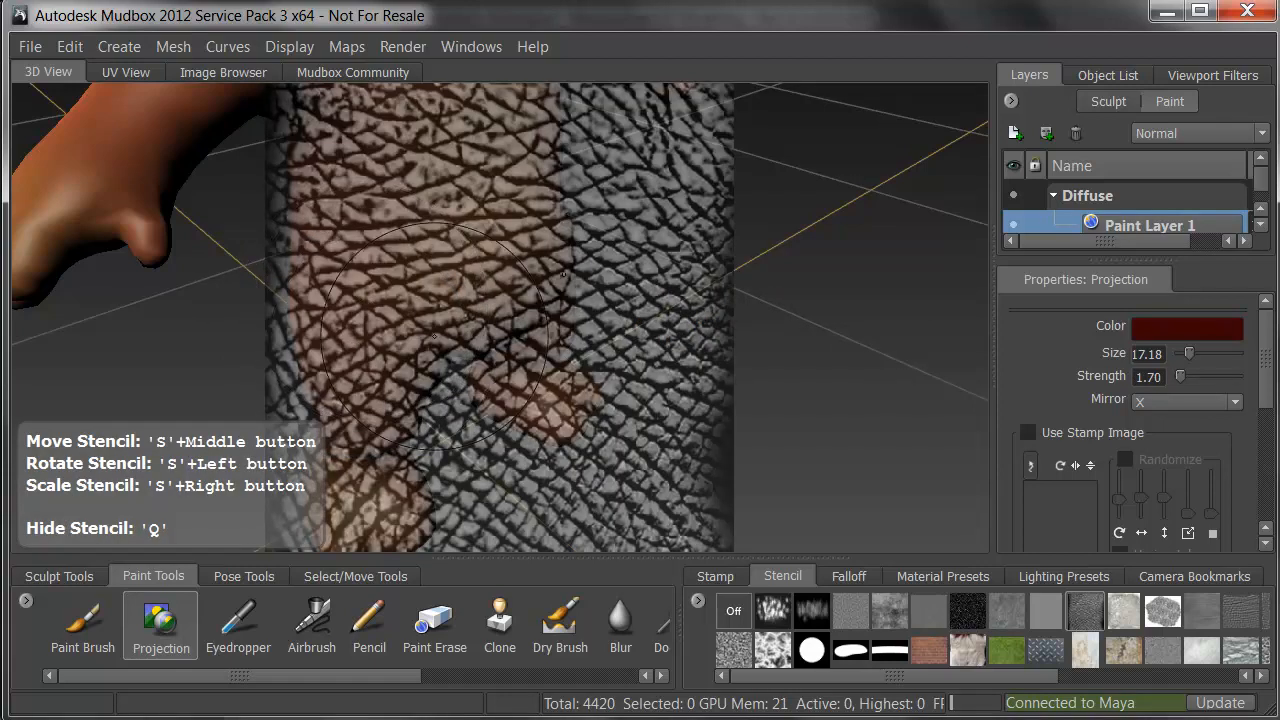
key("q")
key("q")
key("q")
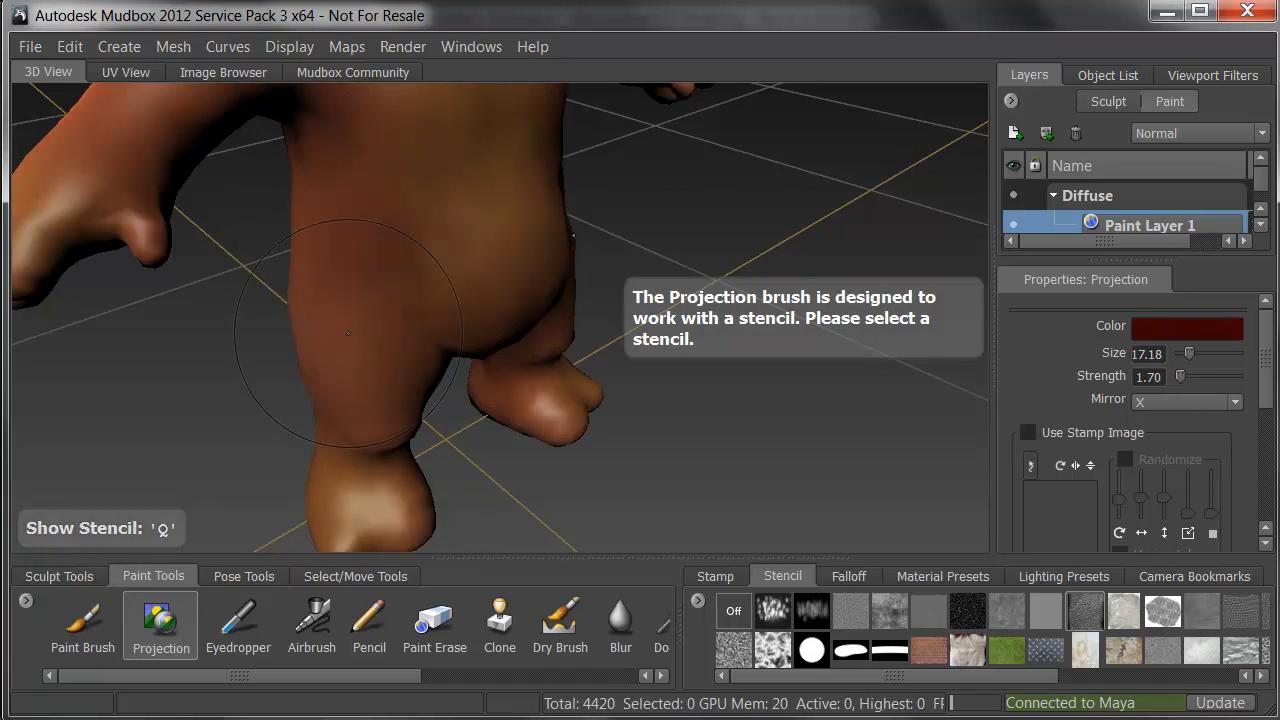
Step: Send the entire painted scene from Mudbox back to Maya as an update
left_click_drag(330, 430, 414, 339, "alt")
right_click_drag(414, 339, 495, 332, "alt")
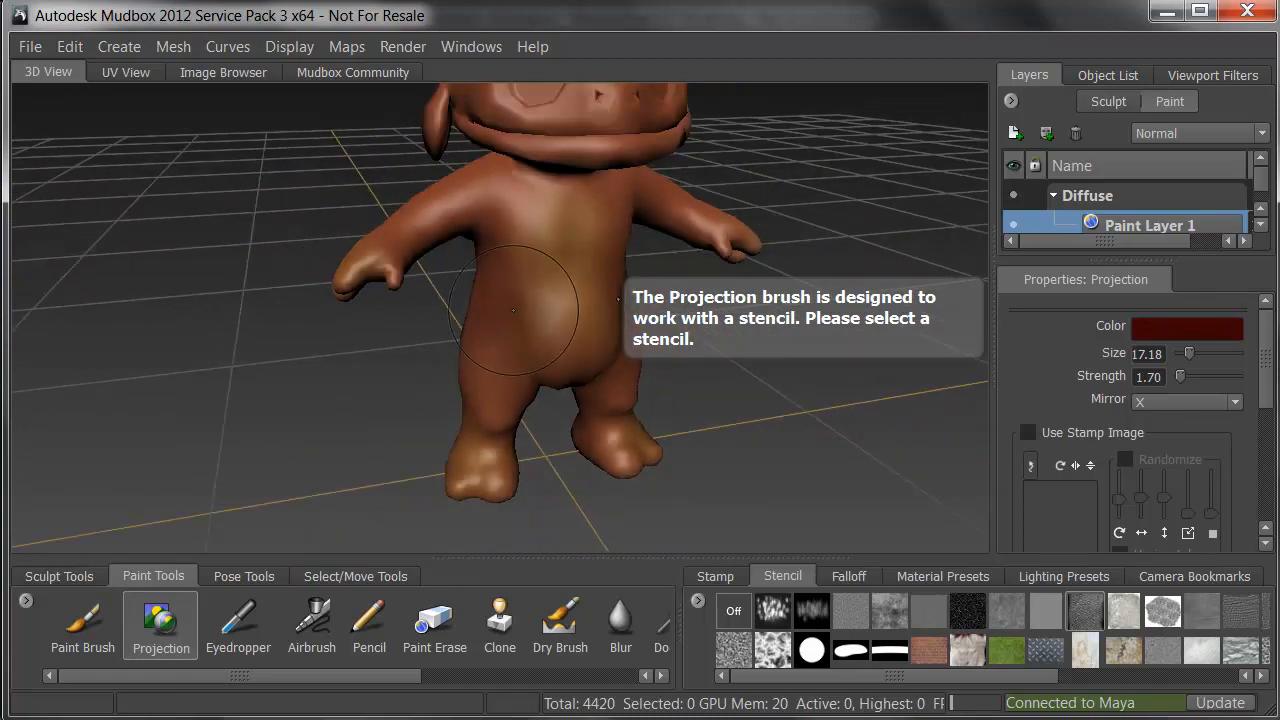
left_click(1238, 704)
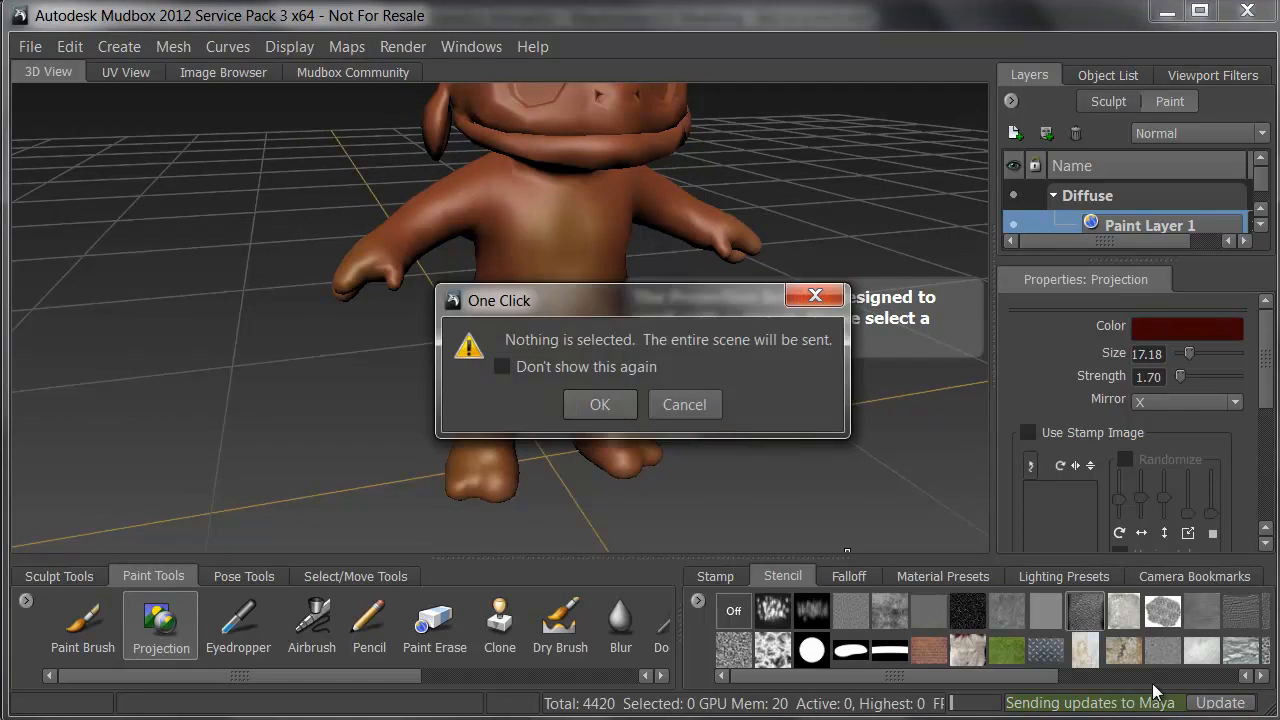
left_click(617, 405)
Step: In Maya, select the character's body mesh and isolate it in the viewport, hiding the shirt and eyes
left_click_drag(502, 481, 640, 487, "alt")
left_click(350, 538)
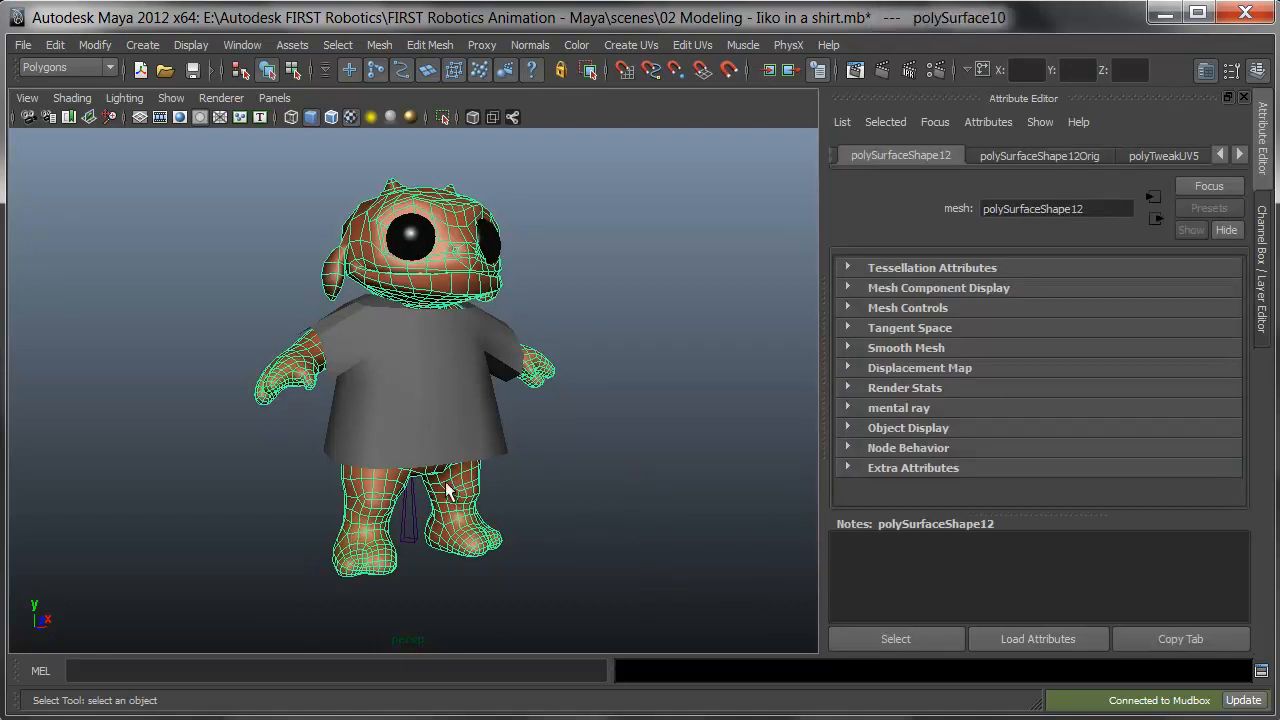
right_click_drag(408, 506, 450, 477, "alt")
left_click(645, 460)
left_click_drag(654, 456, 454, 463, "alt")
left_click(454, 195)
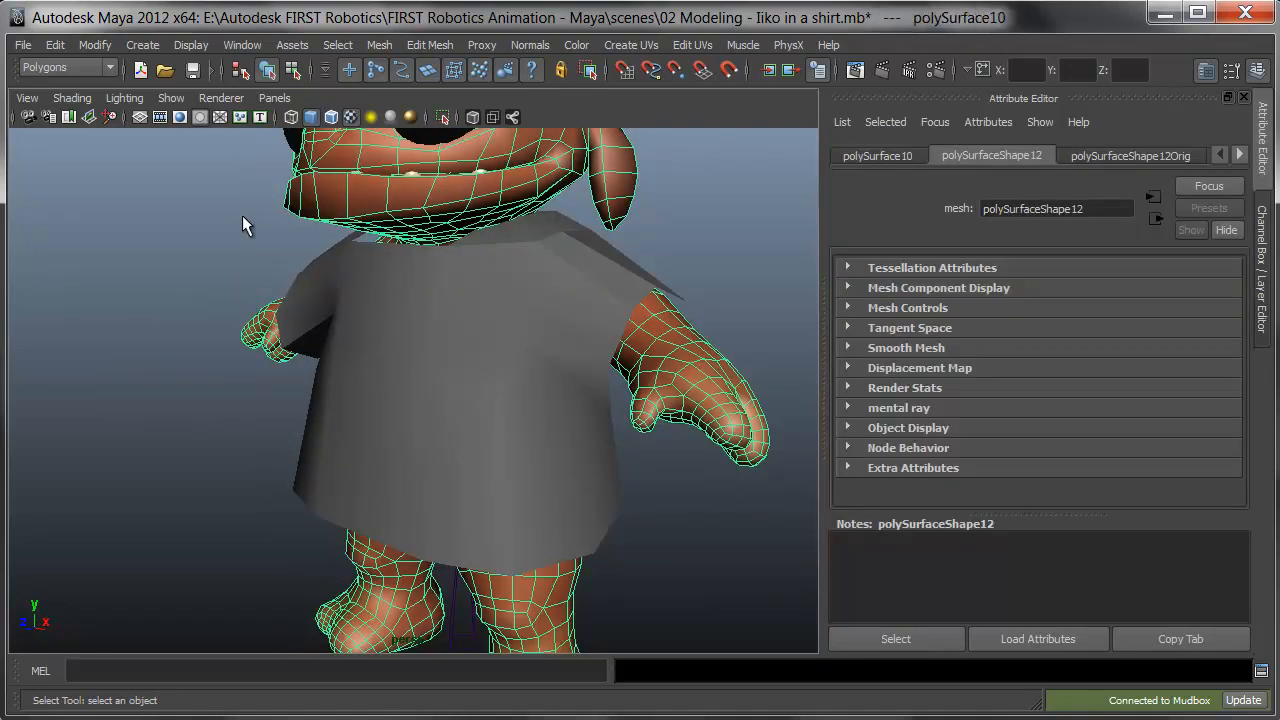
left_click(171, 98)
mouse_move(222, 135)
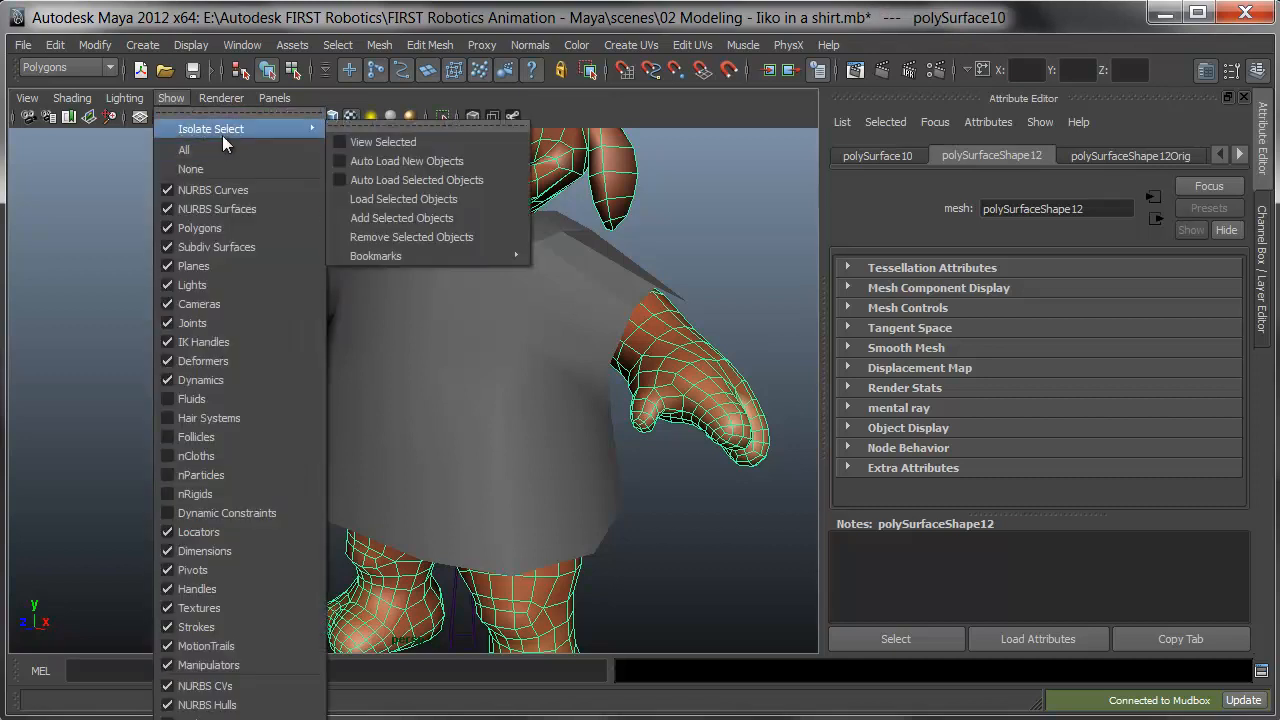
left_click(380, 143)
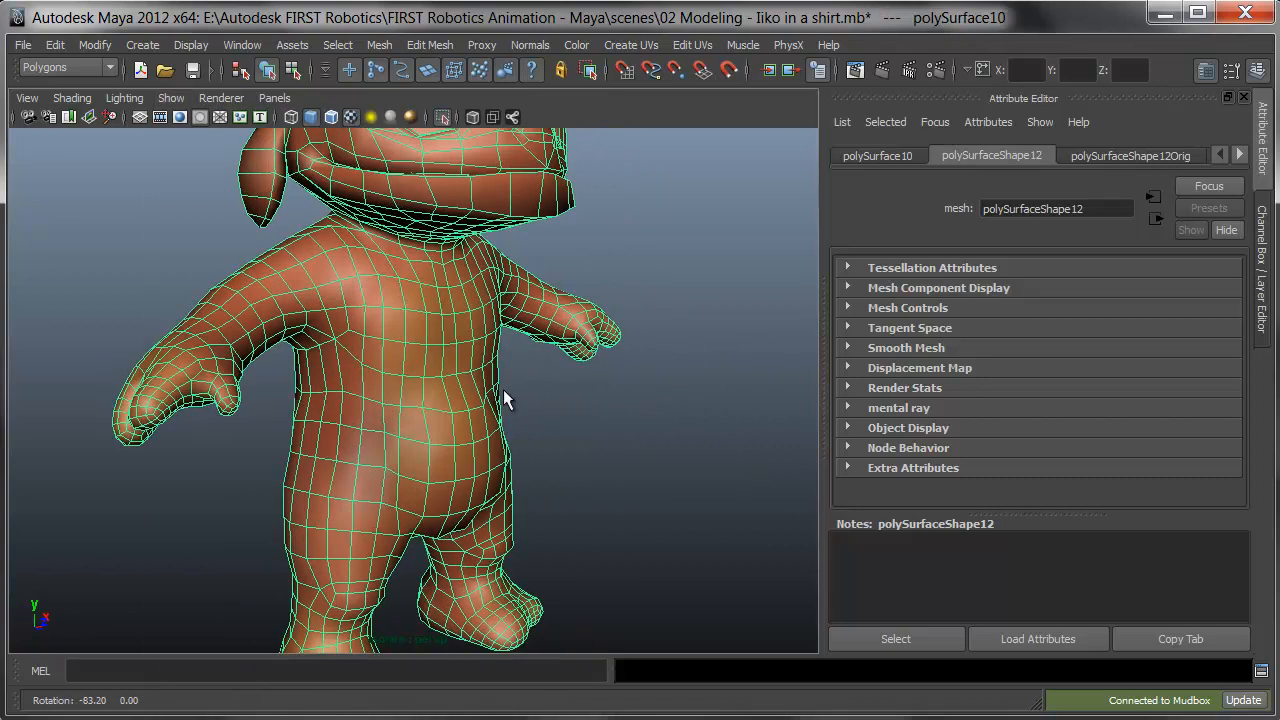
Step: Deselect the body mesh and examine the transferred paint on the belly, hands, feet and whole figure
left_click(556, 455)
middle_click_drag(514, 520, 537, 317, "alt")
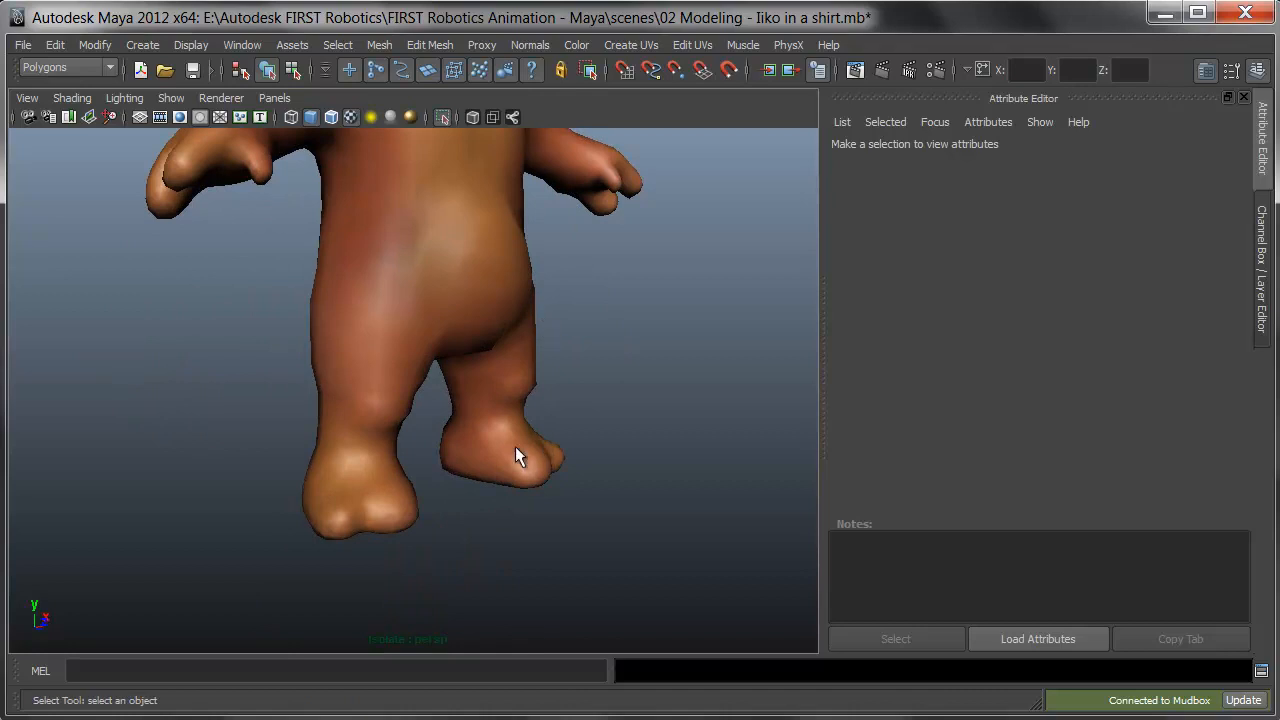
scroll(543, 451, "up", 5)
scroll(440, 468, "down", 10)
middle_click_drag(480, 394, 462, 476, "alt")
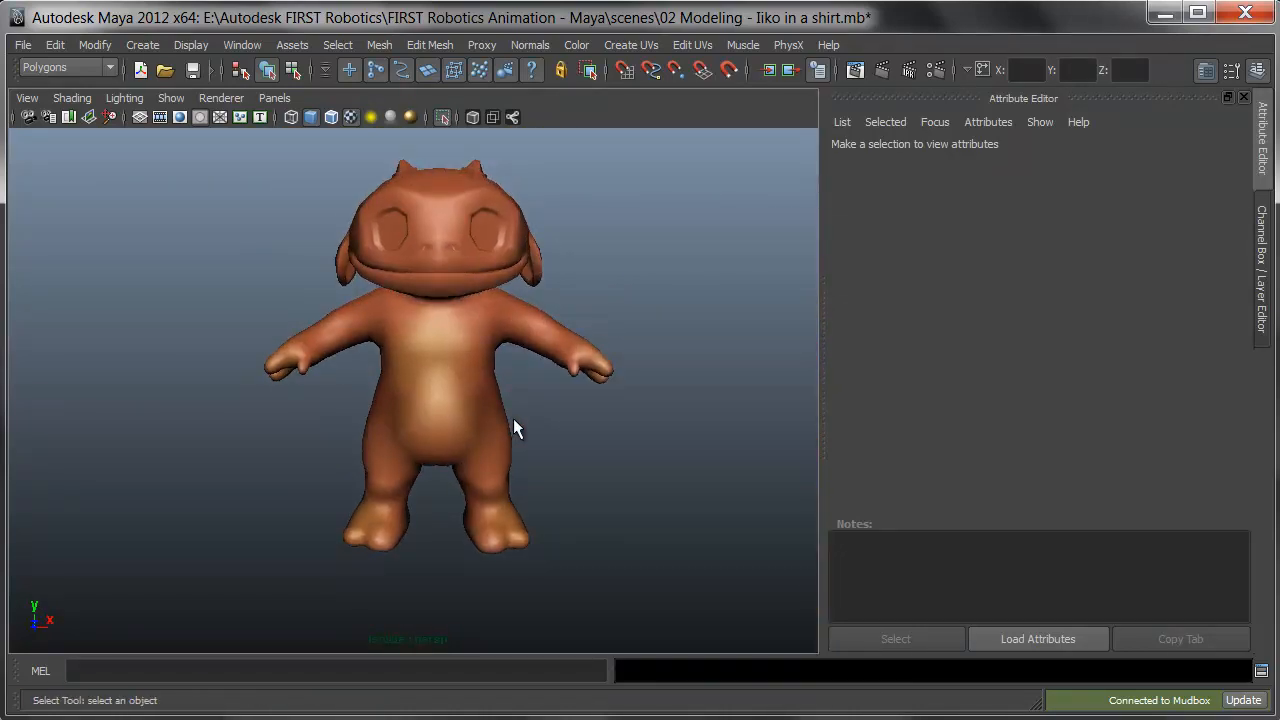